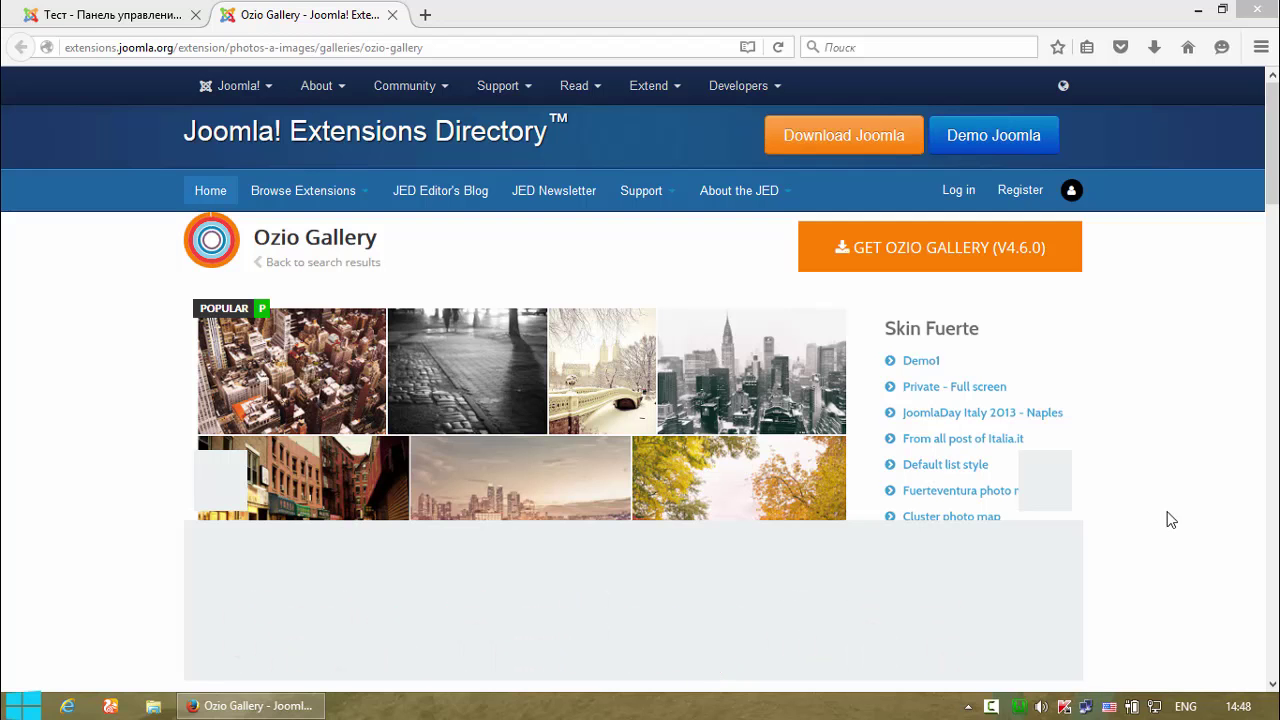
- Open the extension manager in the «Тест» site administration and add the "Установить из JED" tab
drag(1273, 162, 1211, 163)
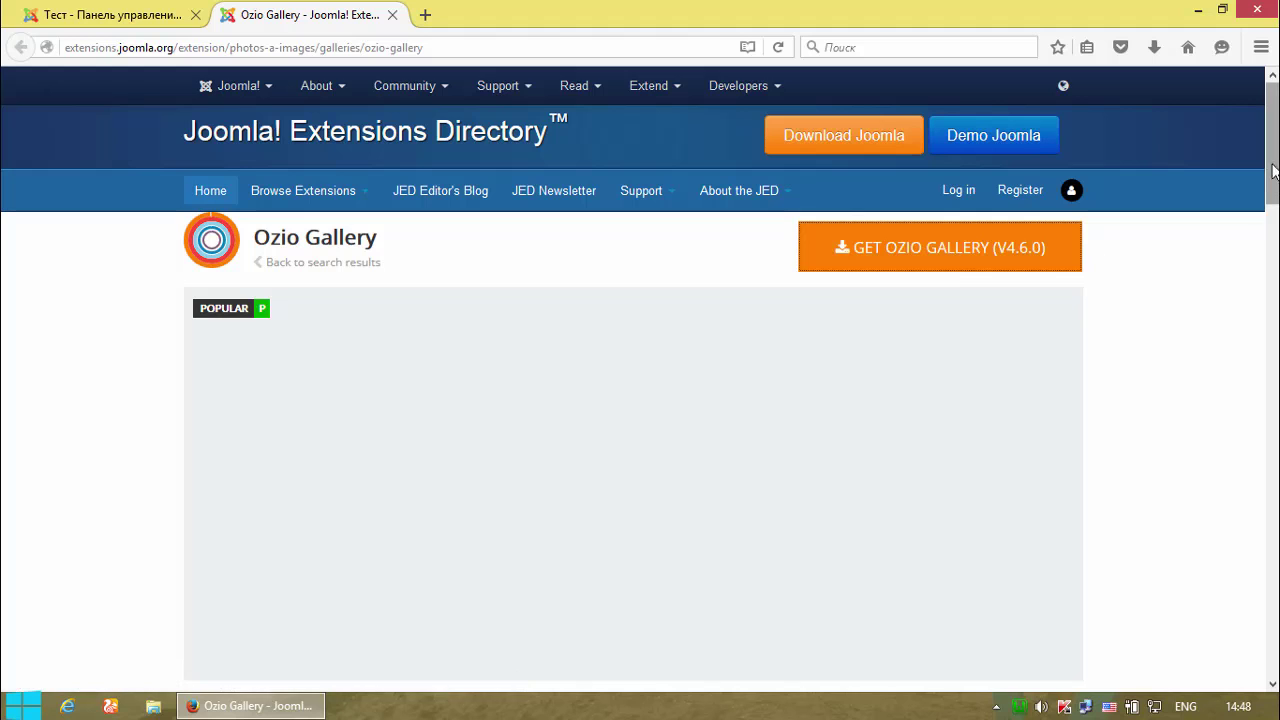
drag(1270, 182, 1260, 278)
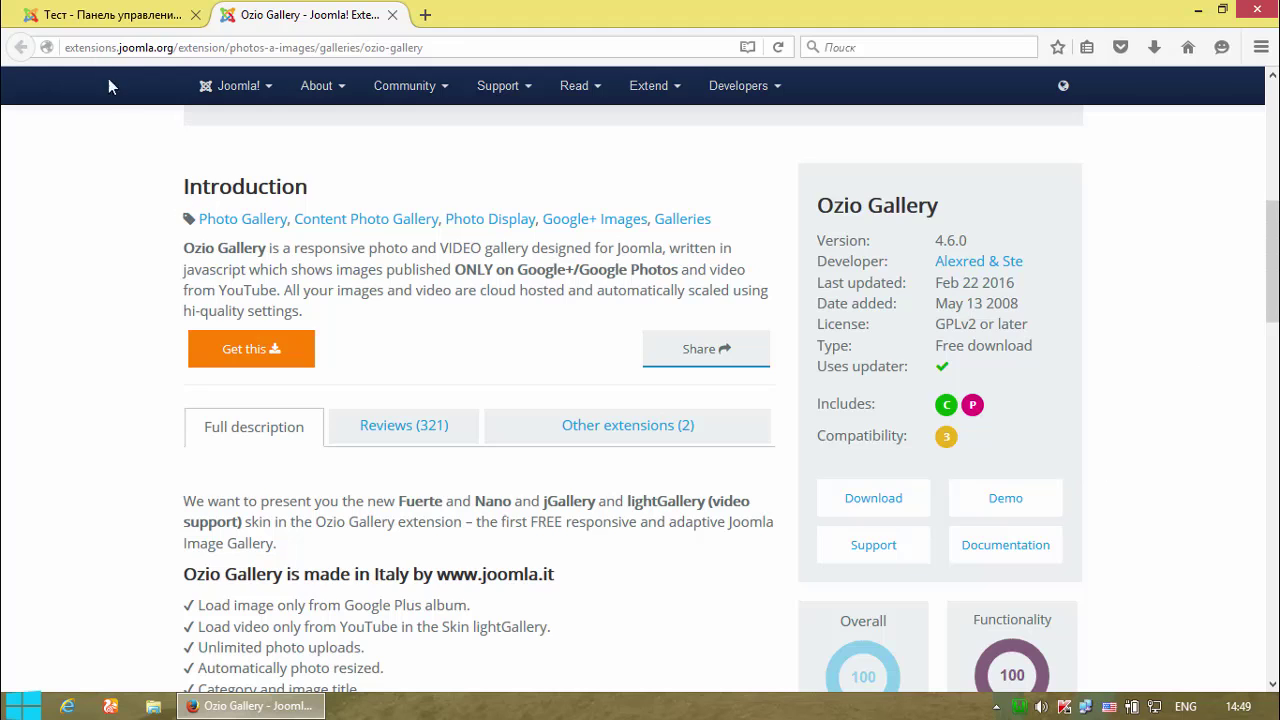
click(112, 22)
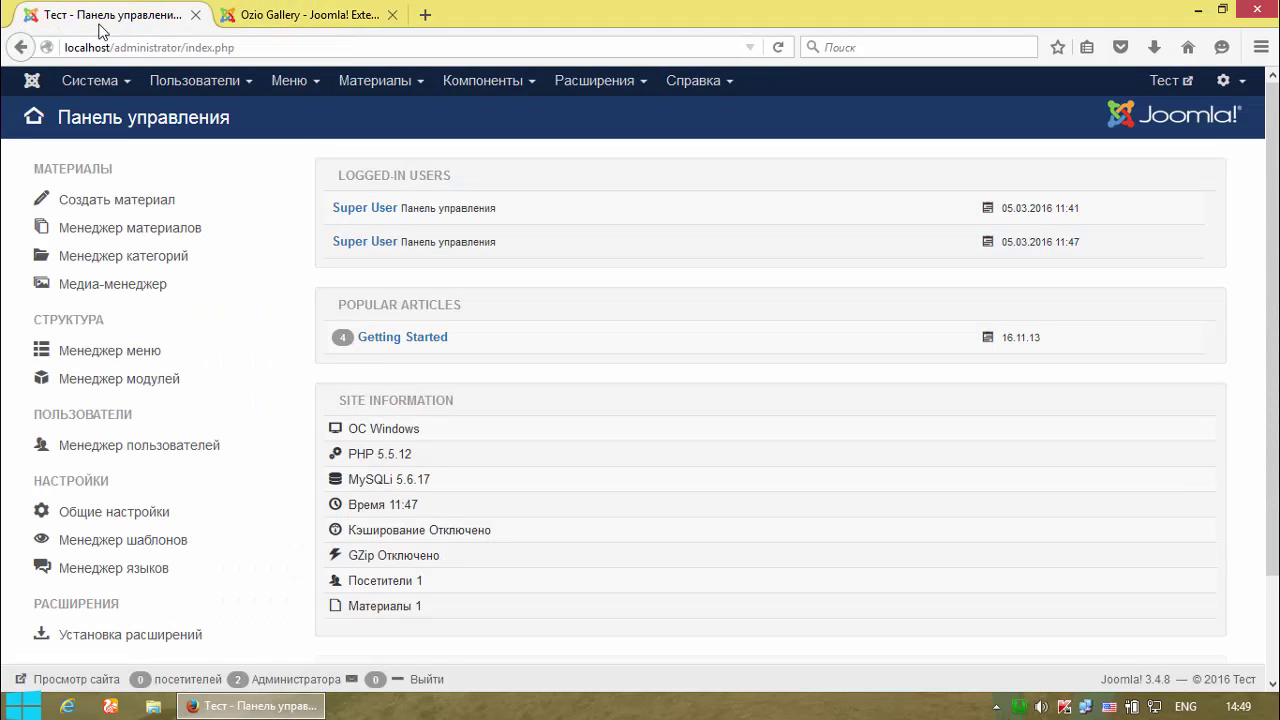
click(605, 86)
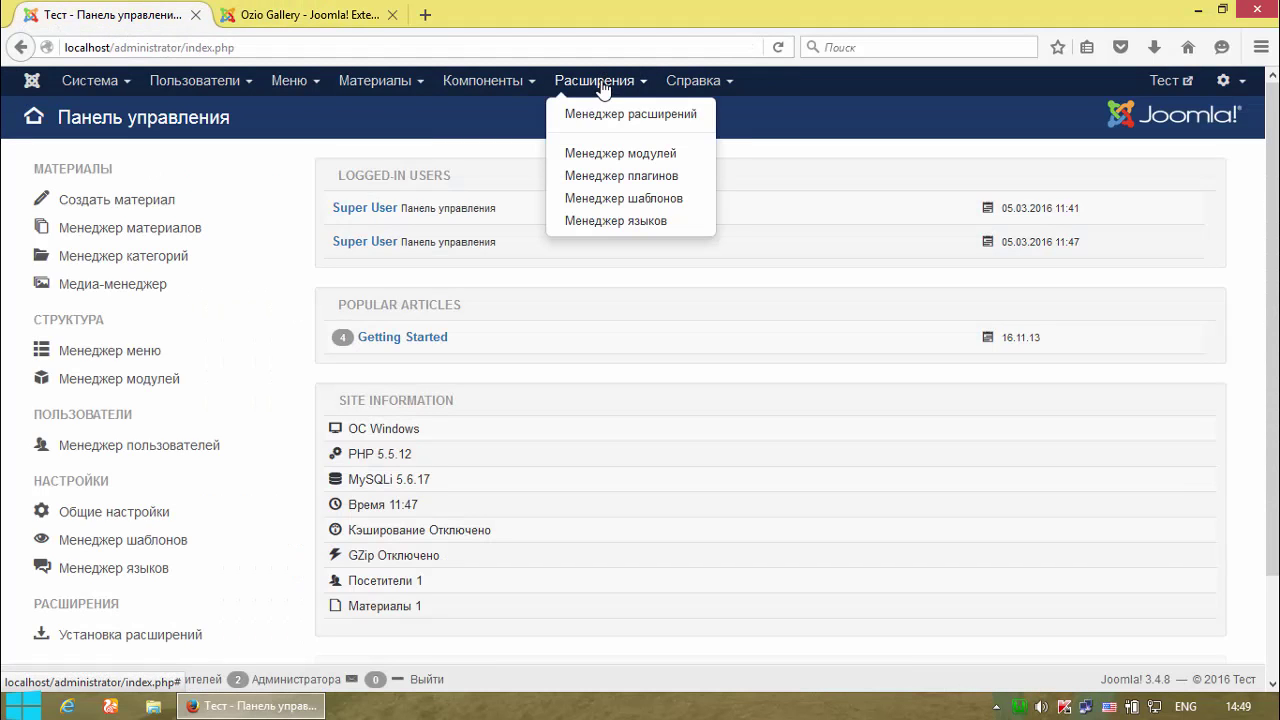
click(668, 116)
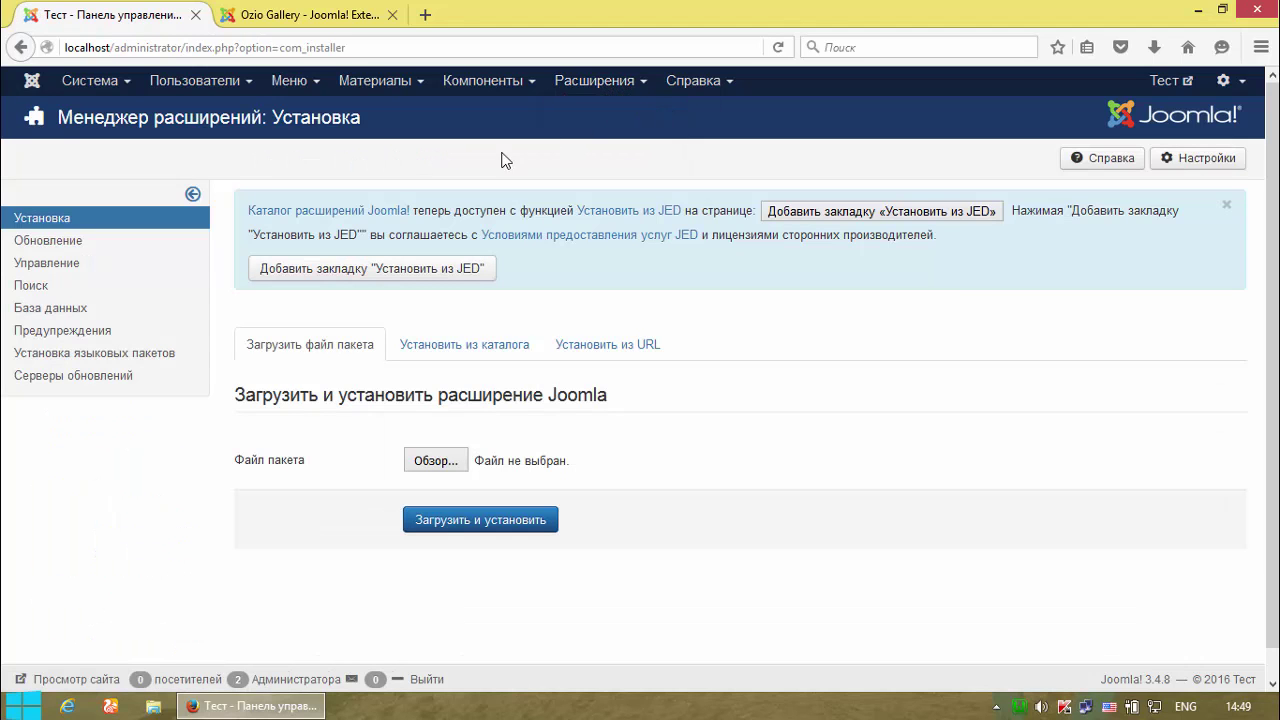
click(437, 280)
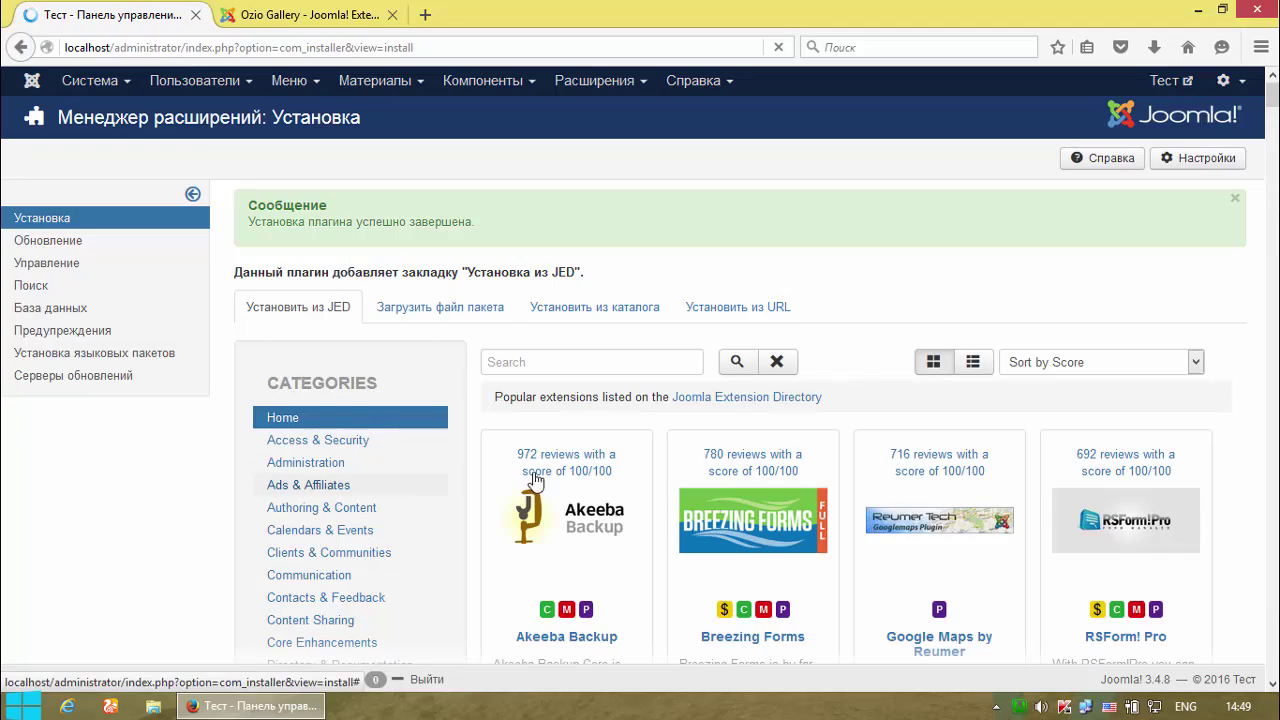
- Search the JED catalogue for "ozio gallery" and open the Ozio Gallery extension's details
mouse_move(1273, 95)
mouse_down()
mouse_move(1259, 198)
mouse_move(1259, 110)
mouse_up()
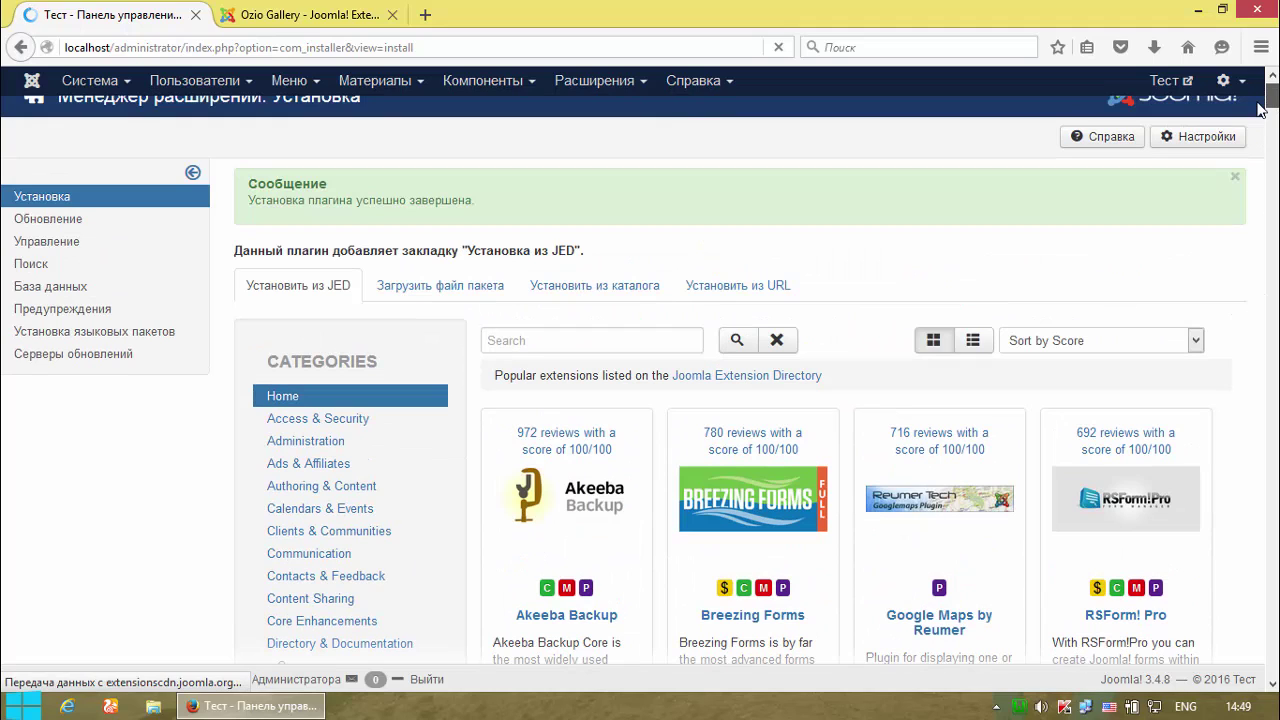
click(576, 341)
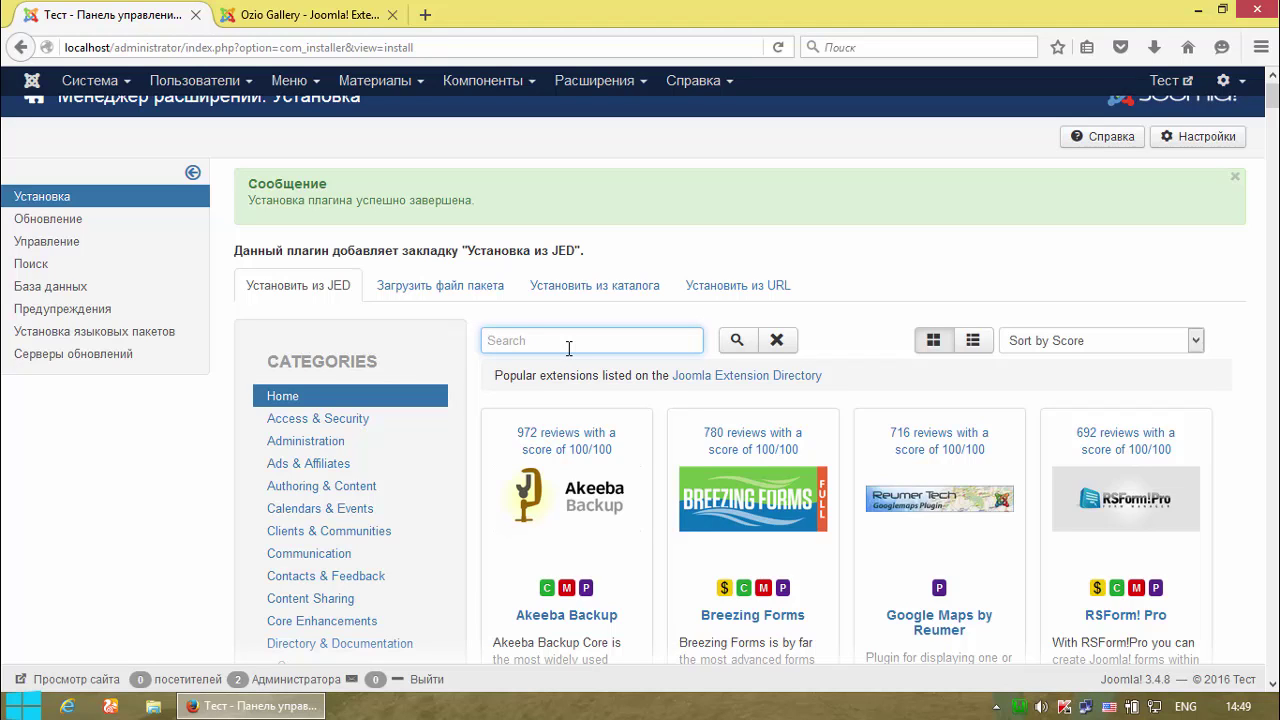
text(oz)
text(io gallery)
click(737, 345)
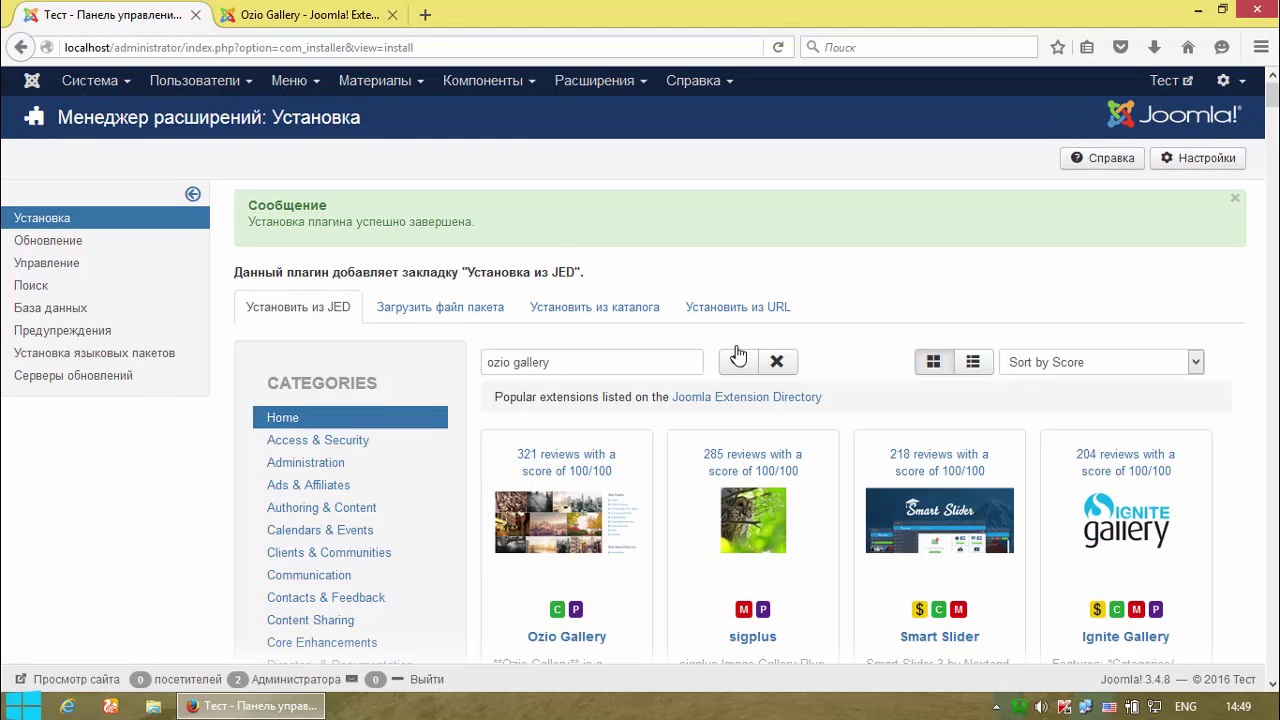
scroll(752, 301, down, 4)
scroll(752, 301, up, 2)
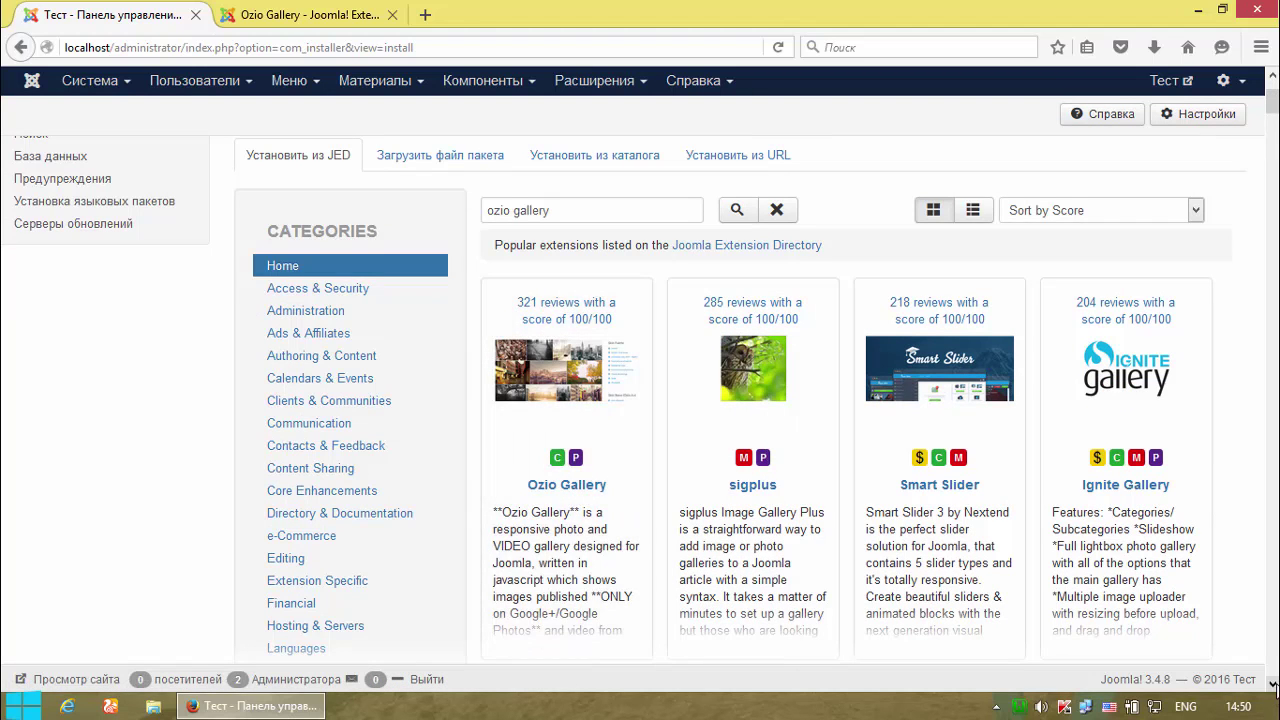
scroll(527, 206, down, 3)
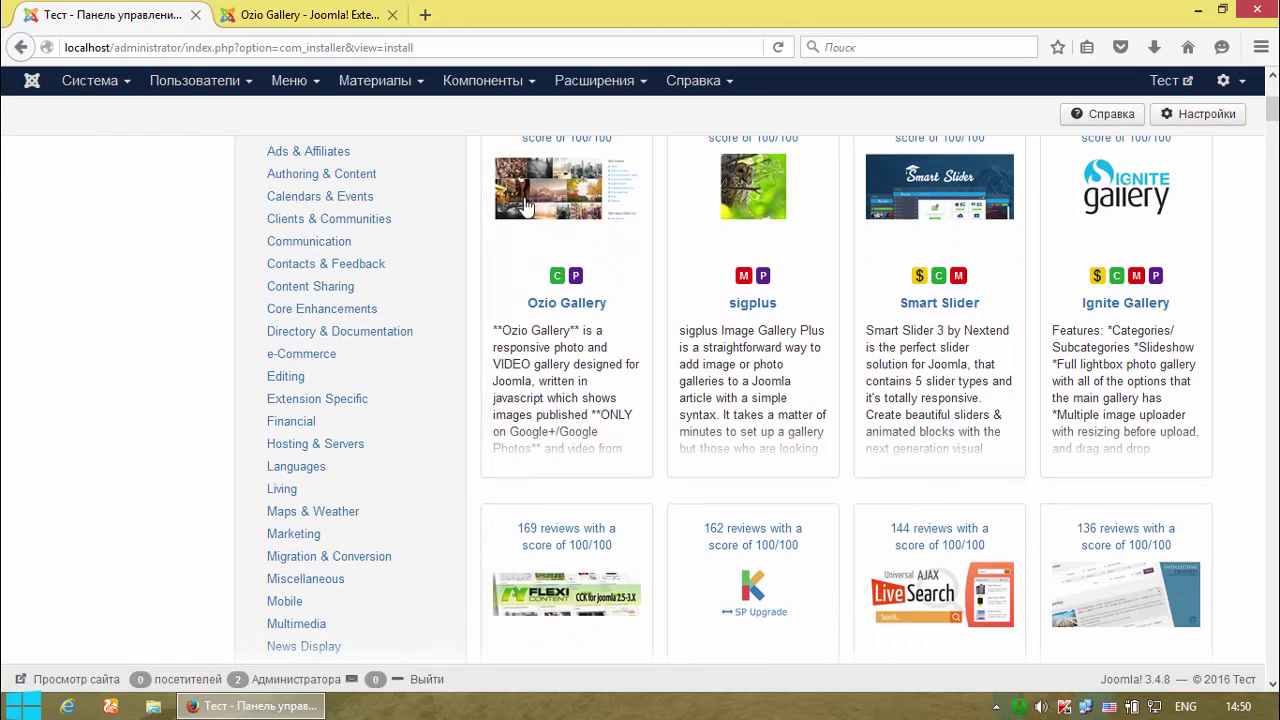
click(586, 311)
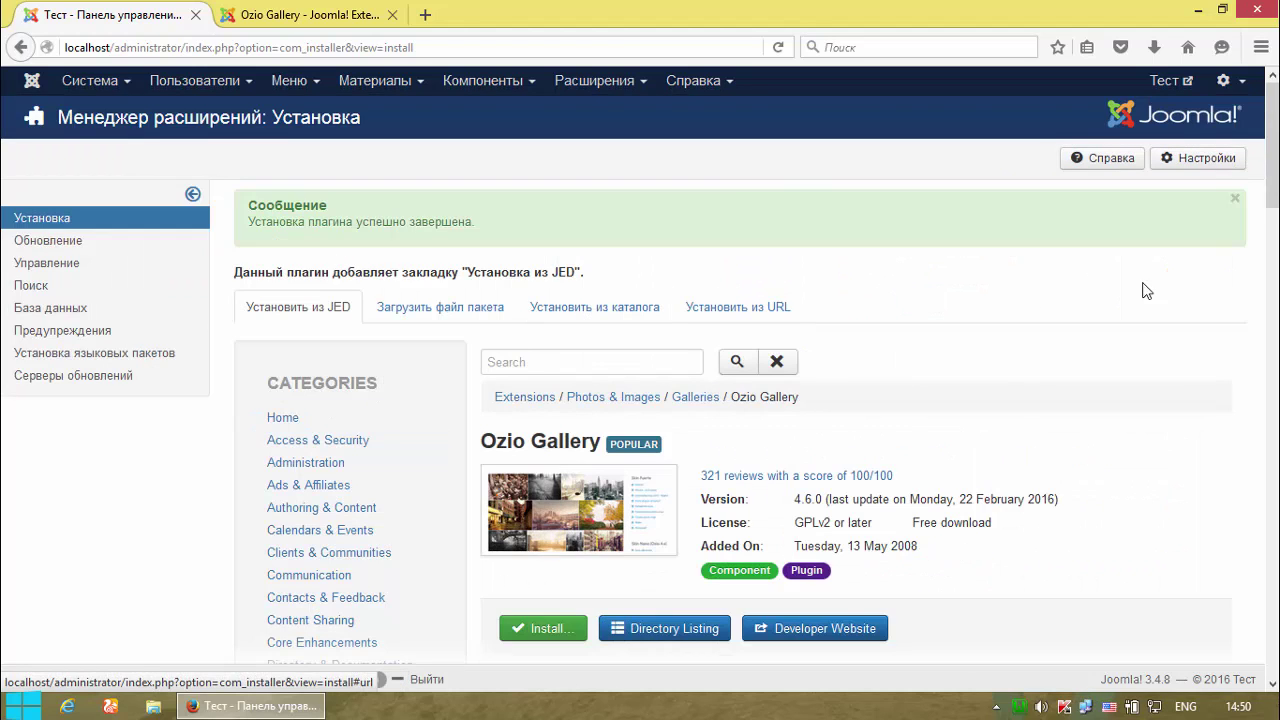
- Install the Ozio Gallery extension from JED and dismiss the notice about its non-commercial version
scroll(1275, 183, down, 3)
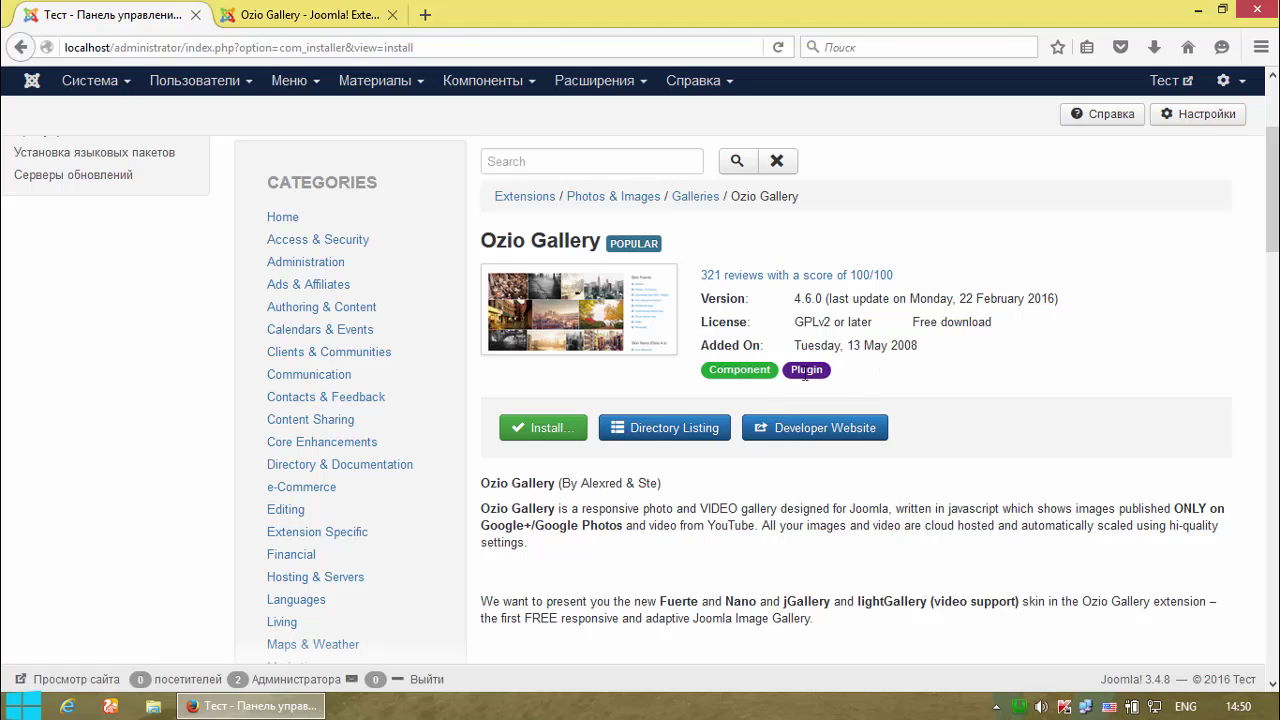
click(541, 428)
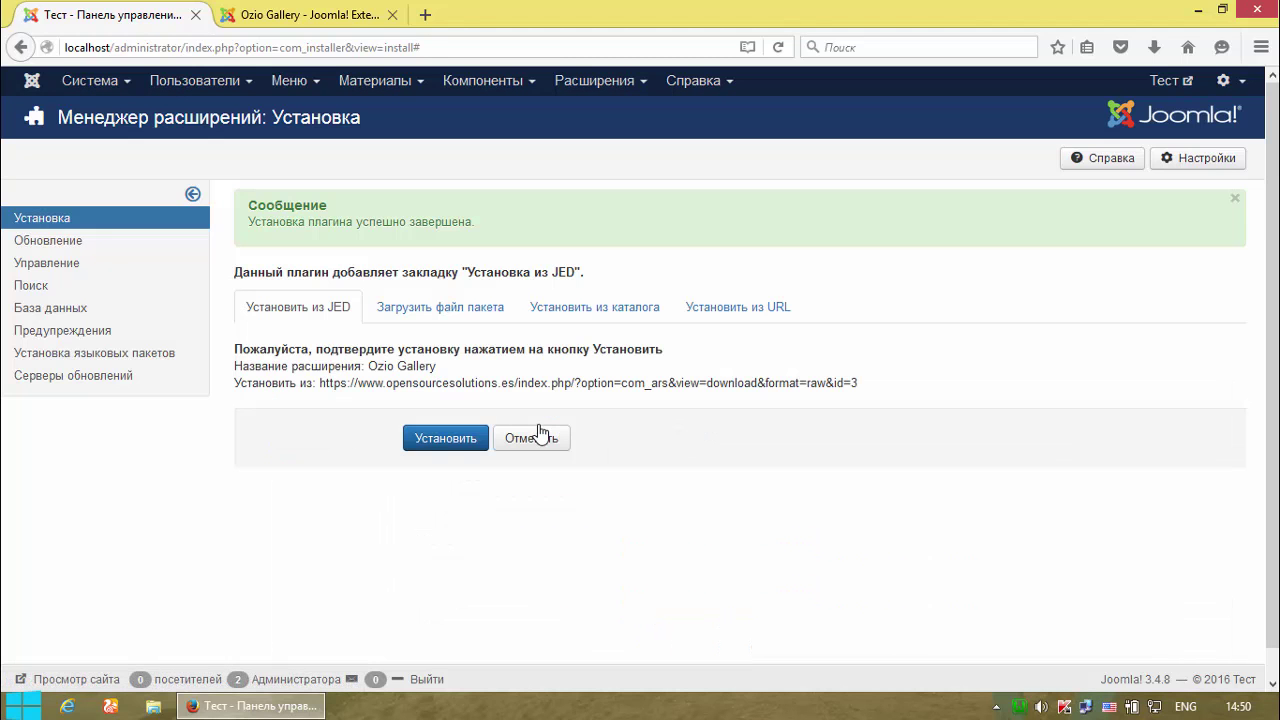
click(448, 442)
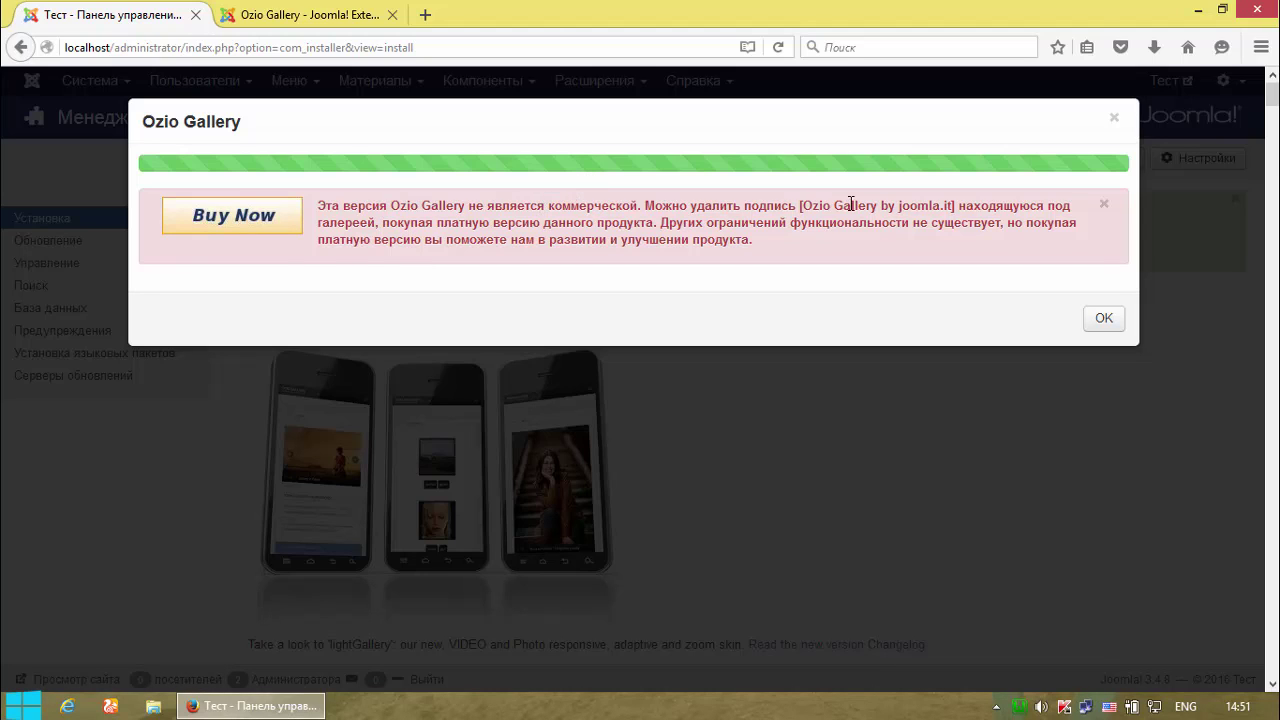
drag(802, 206, 953, 207)
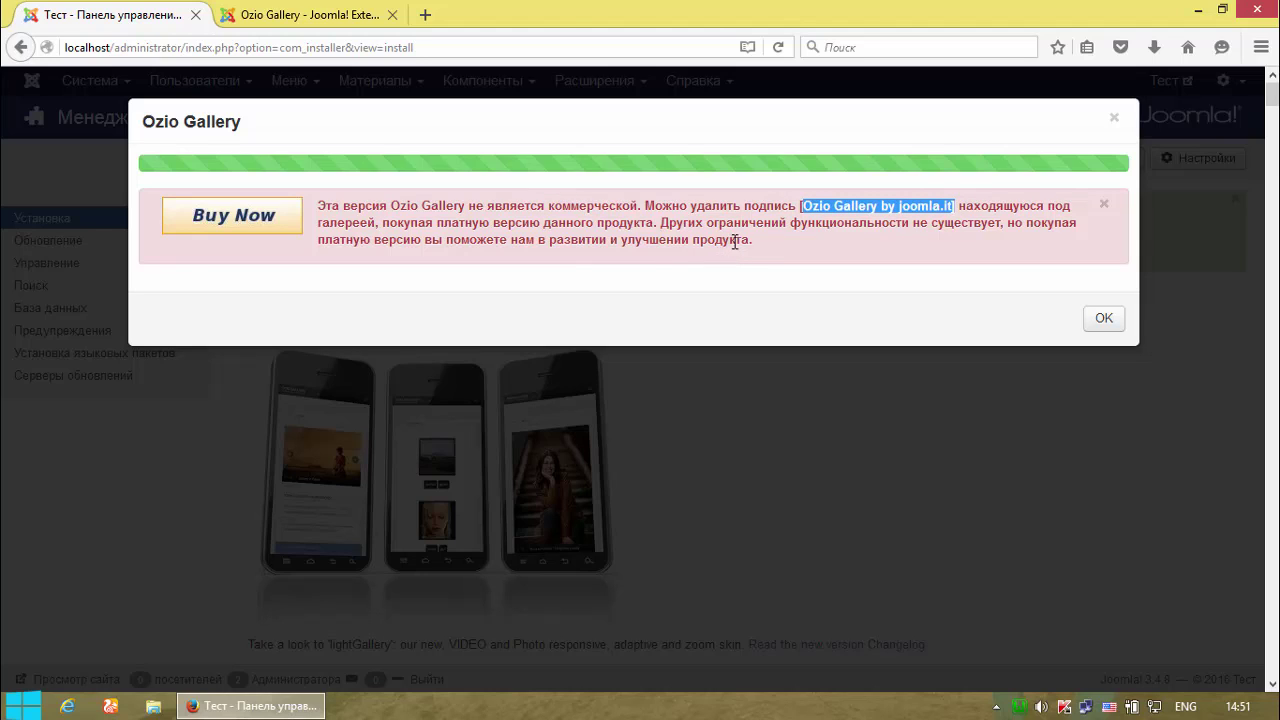
click(1108, 318)
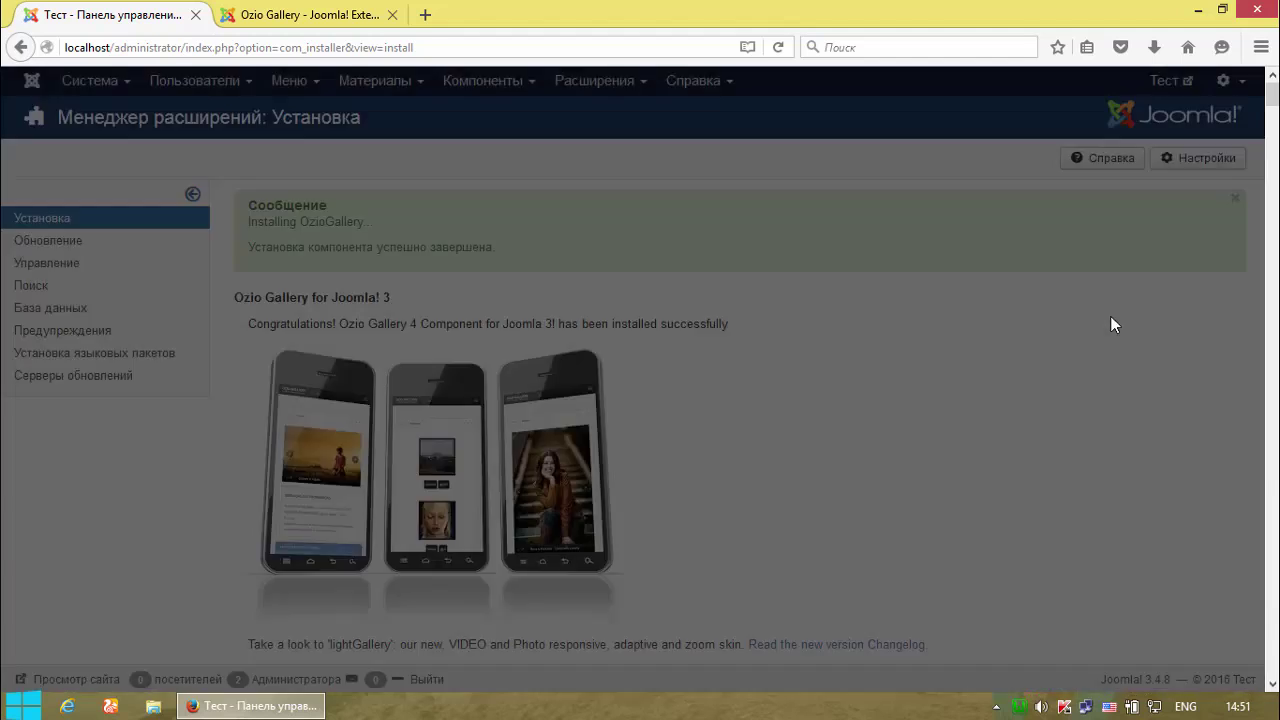
- Create a Main Menu item of the Ozio Gallery 4 type "Список альбомов" and title it "Галлерея"
mouse_move(298, 103)
click(310, 153)
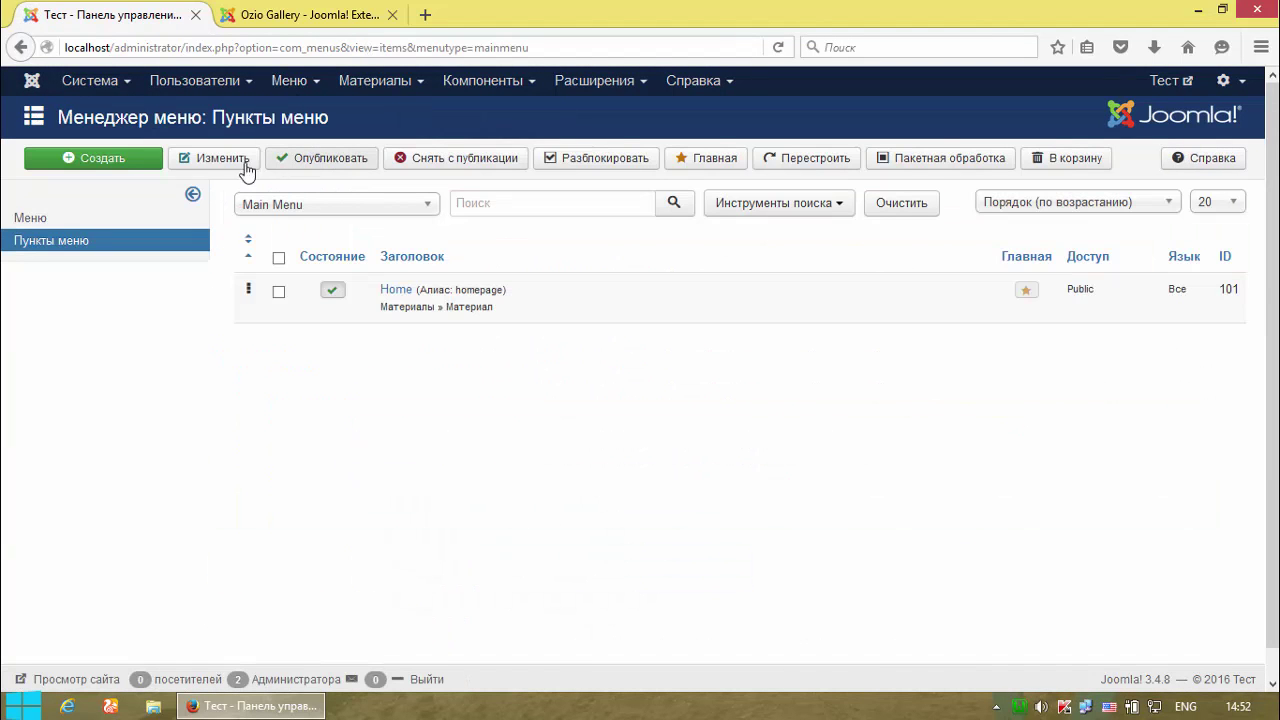
click(110, 160)
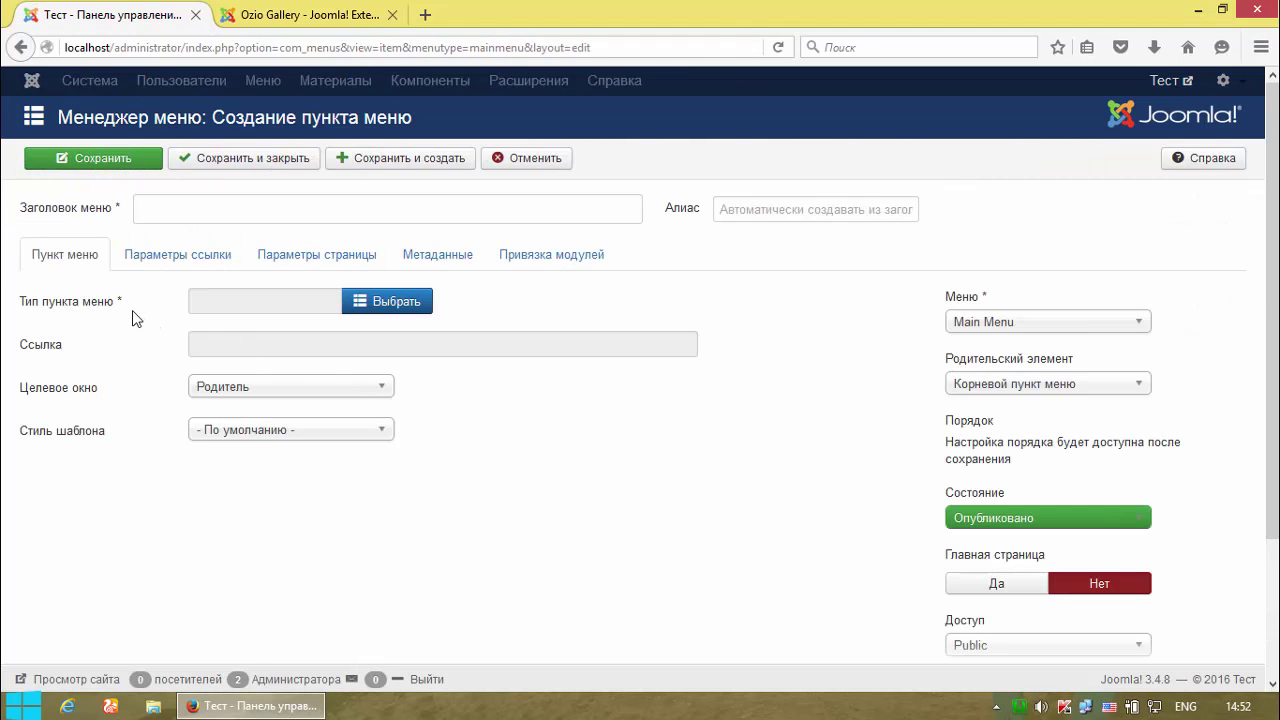
click(359, 303)
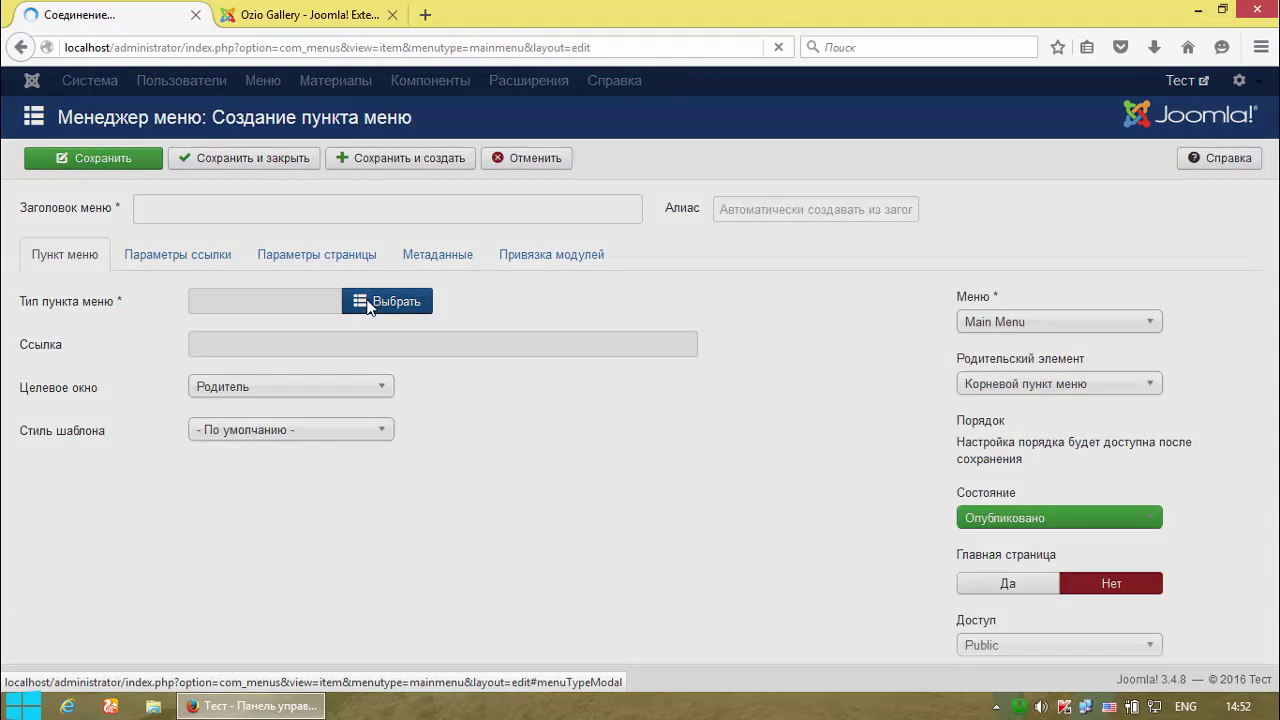
click(232, 178)
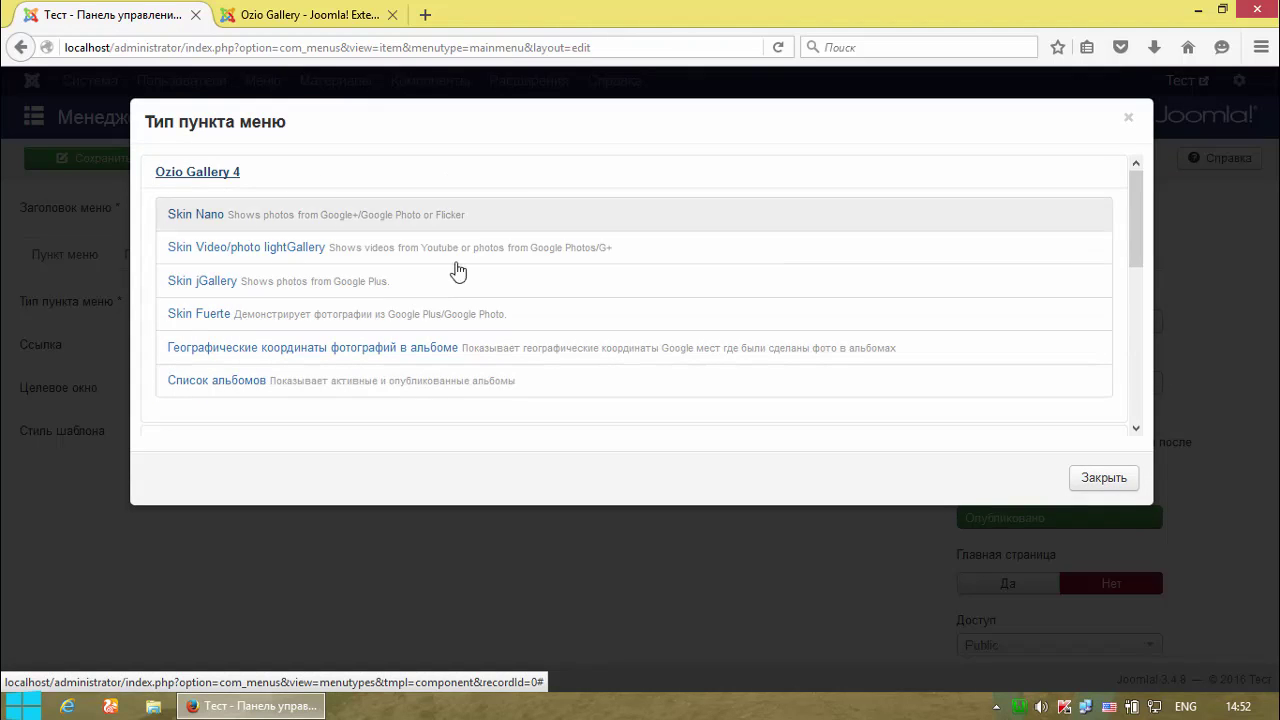
drag(1135, 200, 1020, 186)
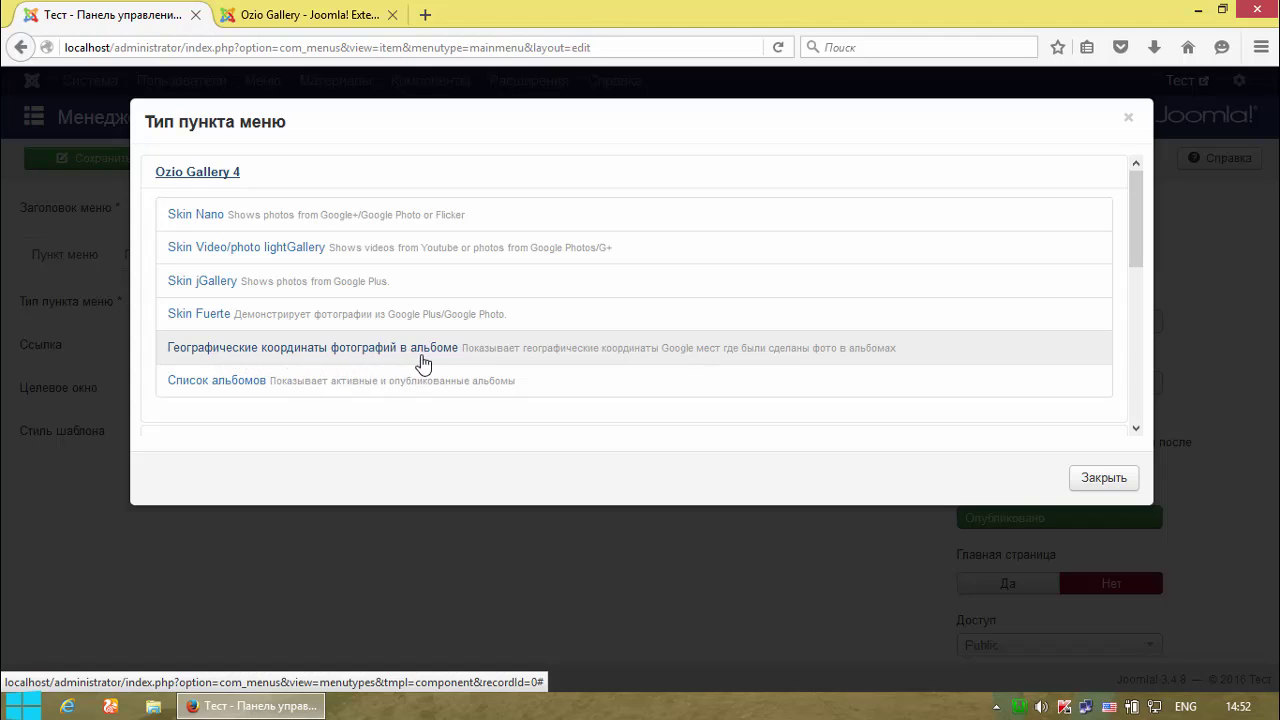
click(226, 385)
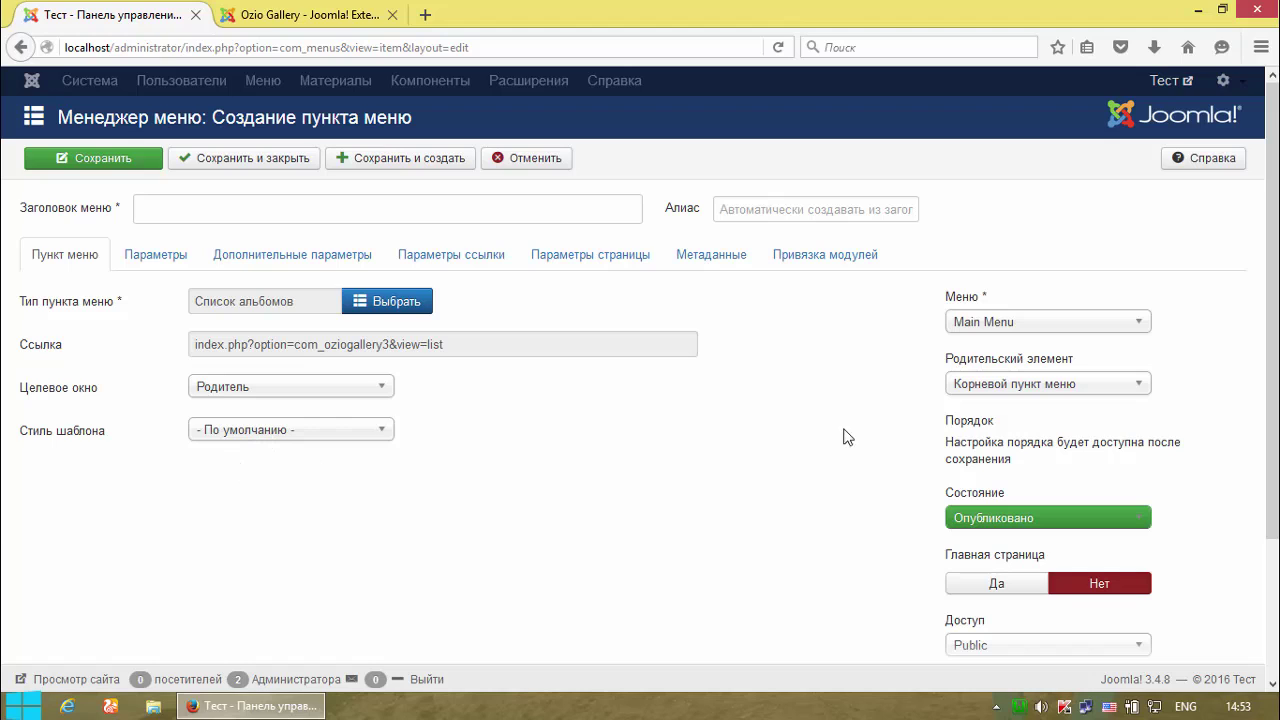
click(300, 213)
text(Галлерея)
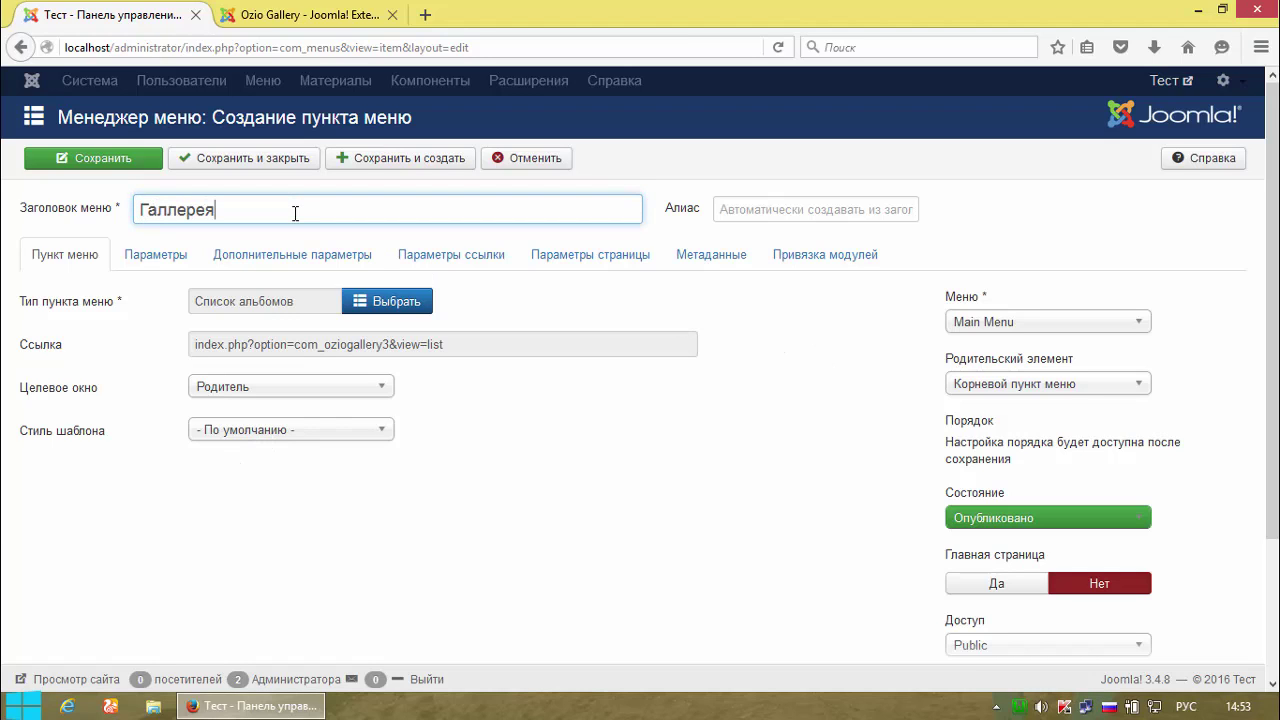
- Review the new menu item's publishing, template style, gallery, link, page, metadata and module assignment settings
scroll(1265, 291, down, 2)
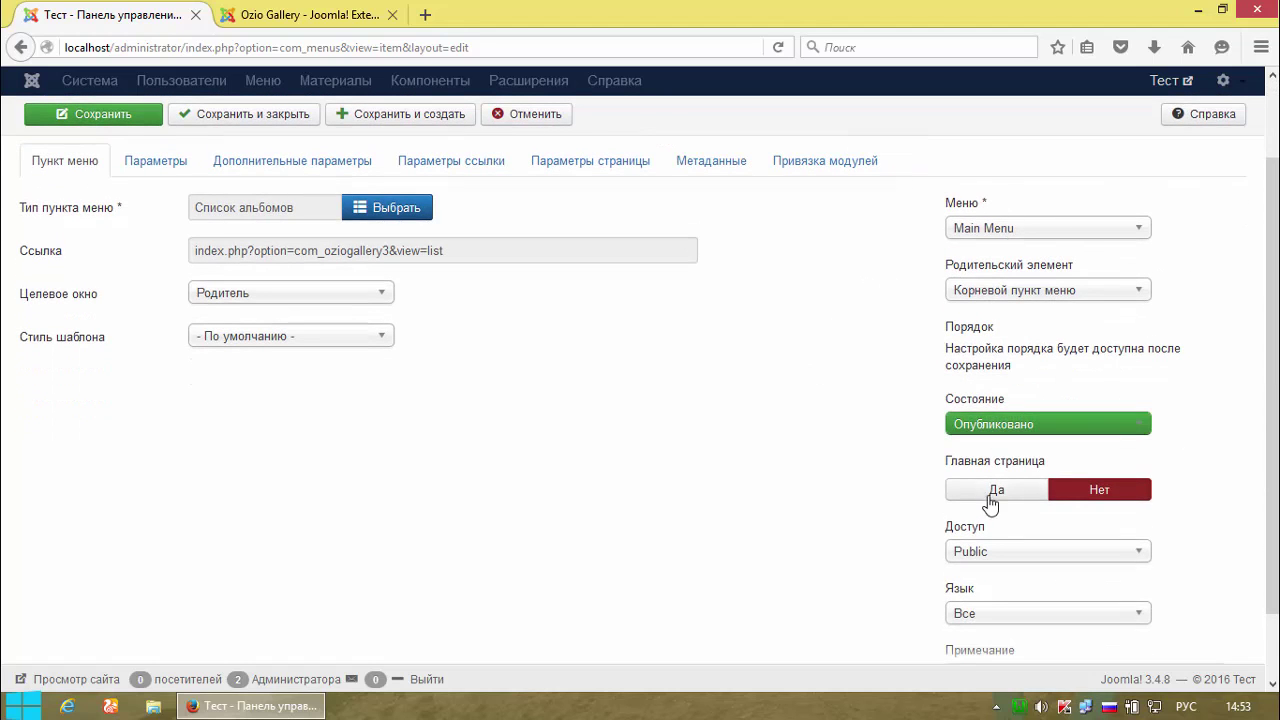
scroll(998, 492, down, 2)
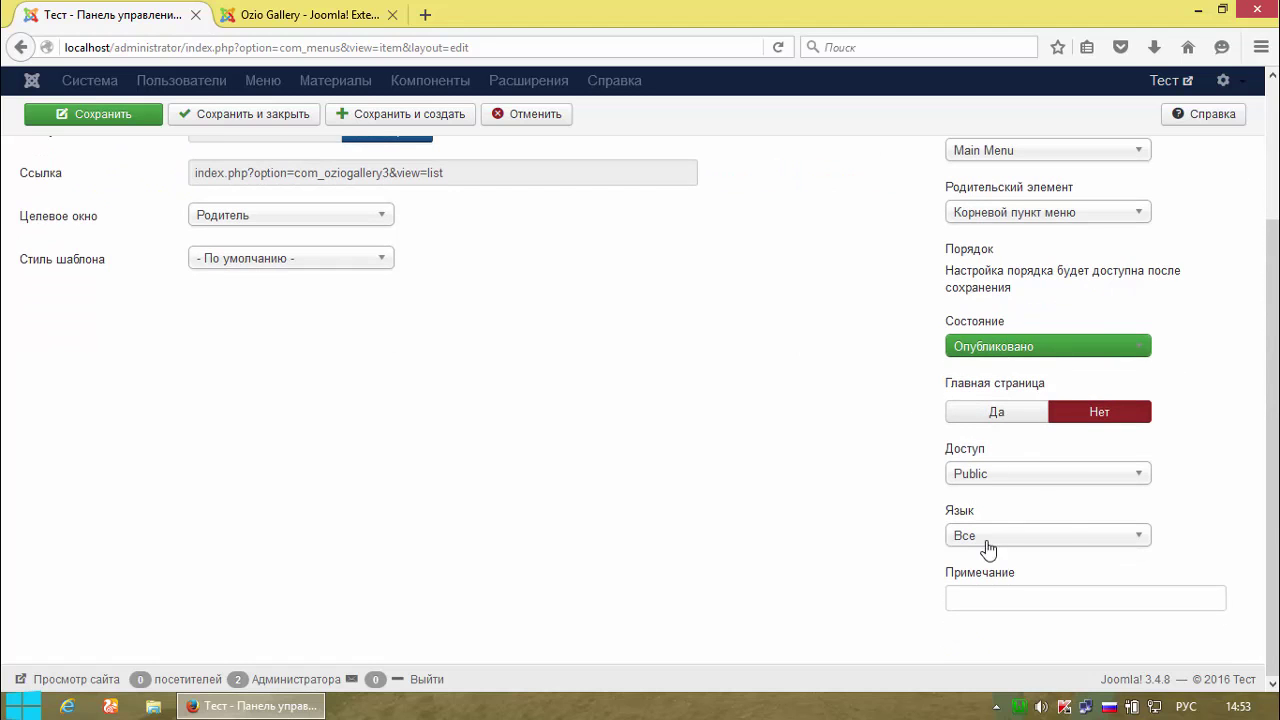
scroll(1272, 306, up, 2)
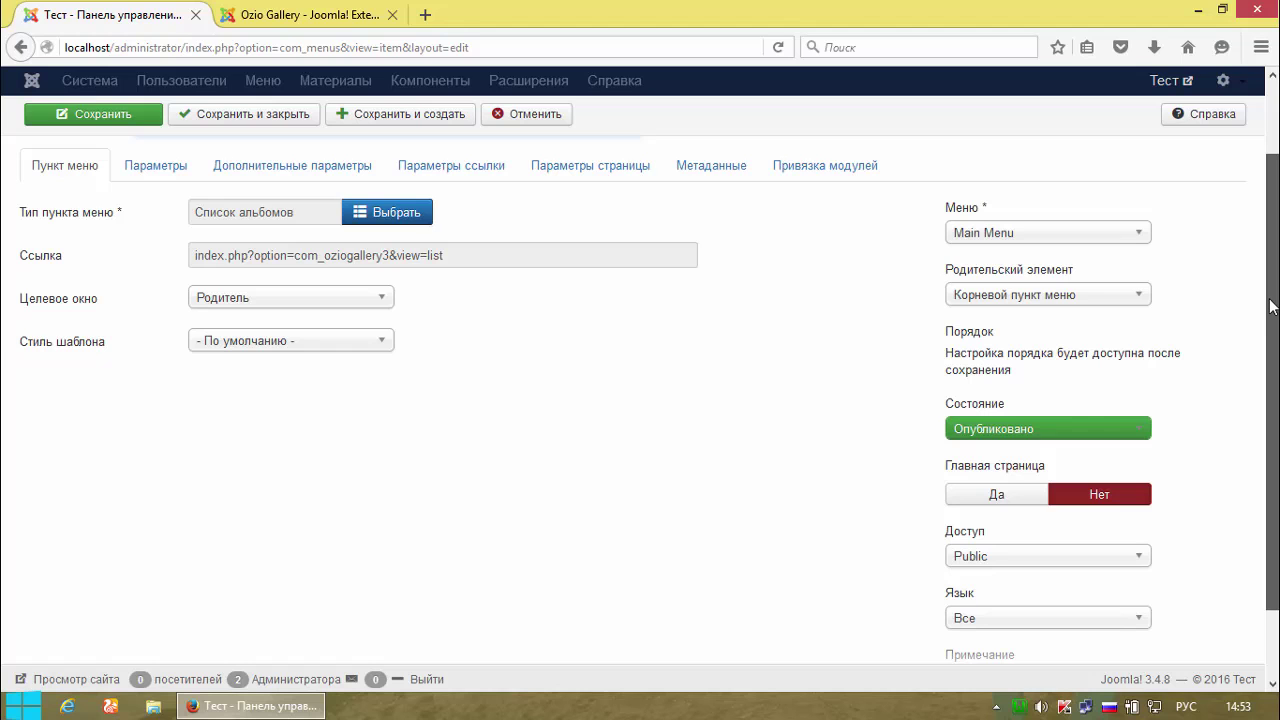
scroll(1272, 306, up, 2)
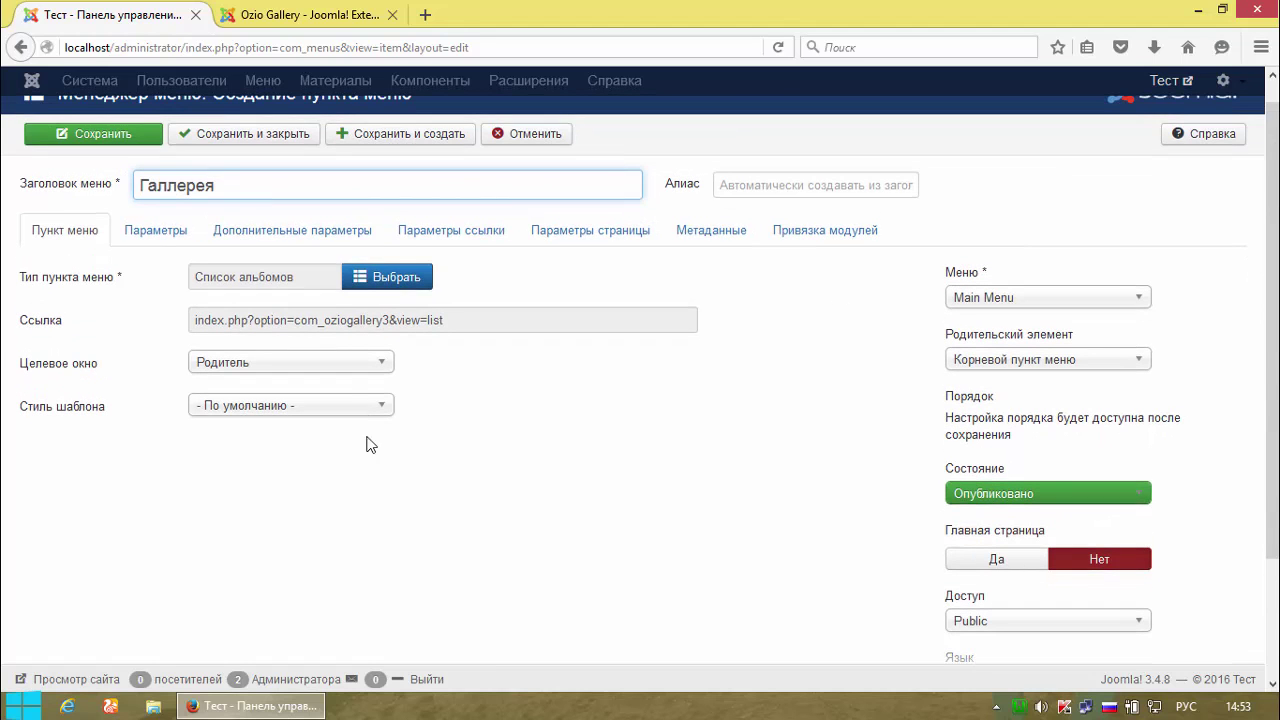
click(350, 405)
click(580, 409)
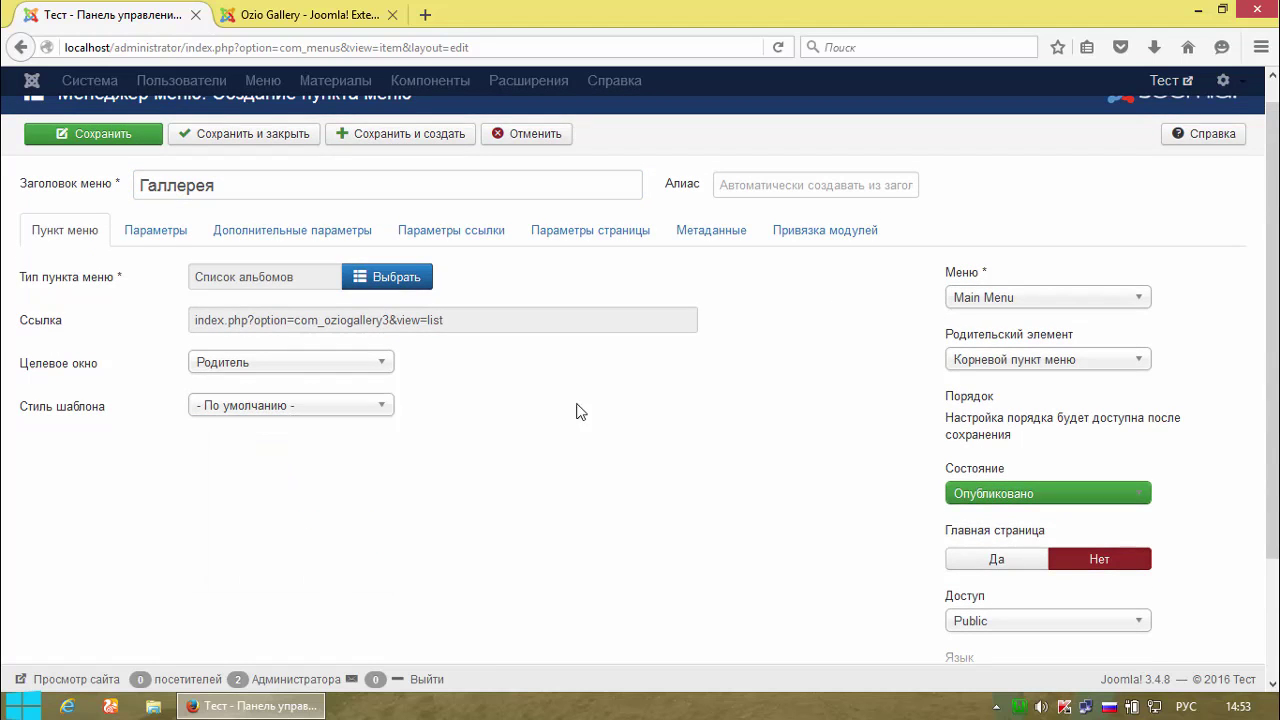
click(157, 228)
scroll(1263, 403, down, 4)
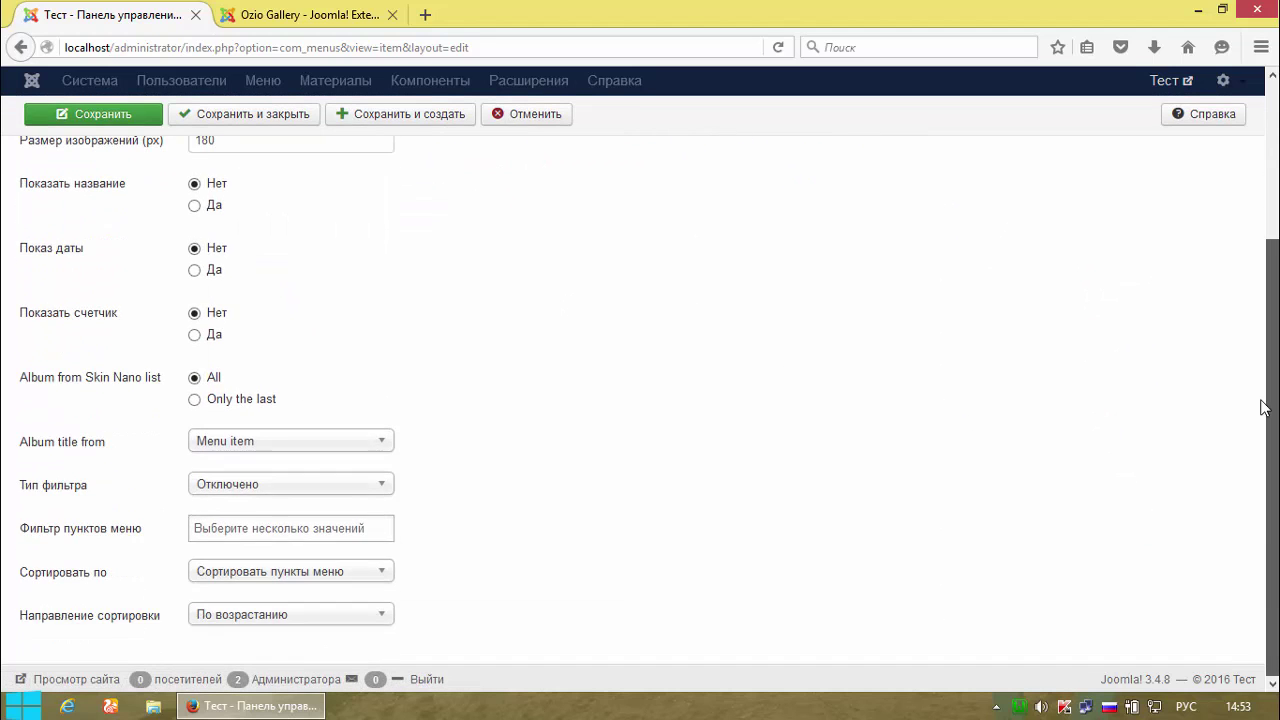
scroll(371, 211, up, 5)
click(366, 256)
click(486, 258)
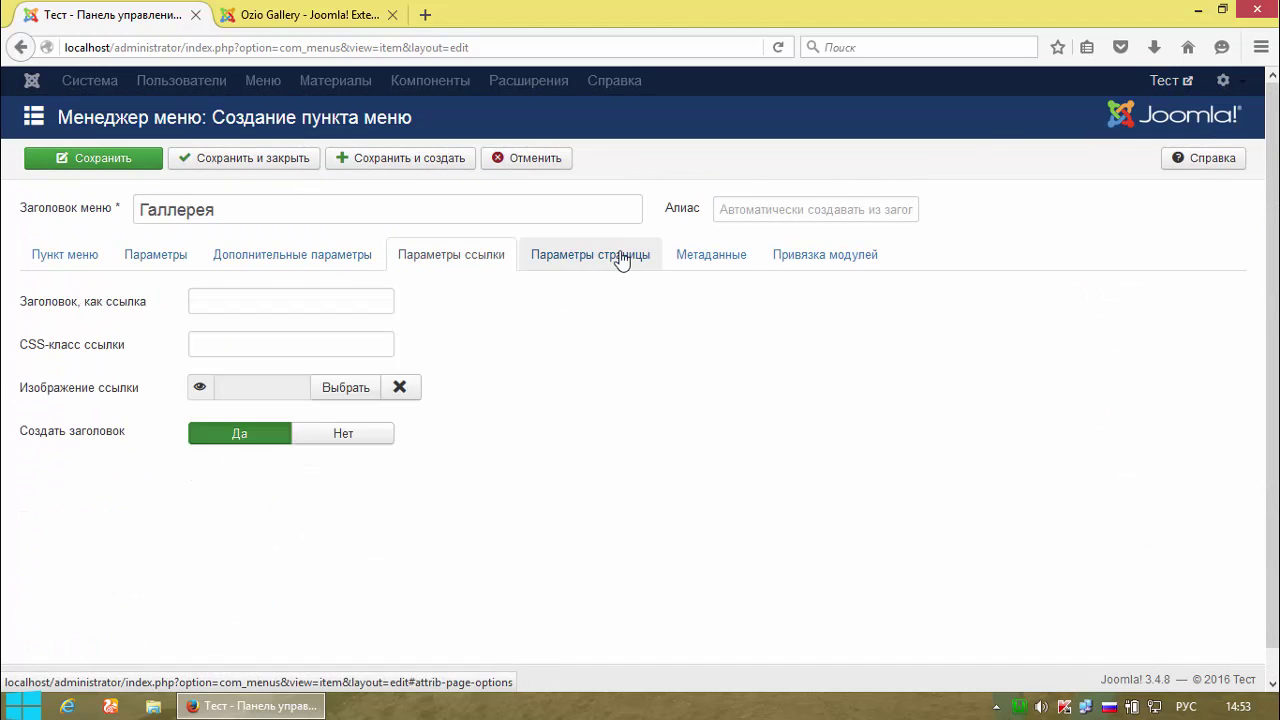
click(620, 257)
click(741, 259)
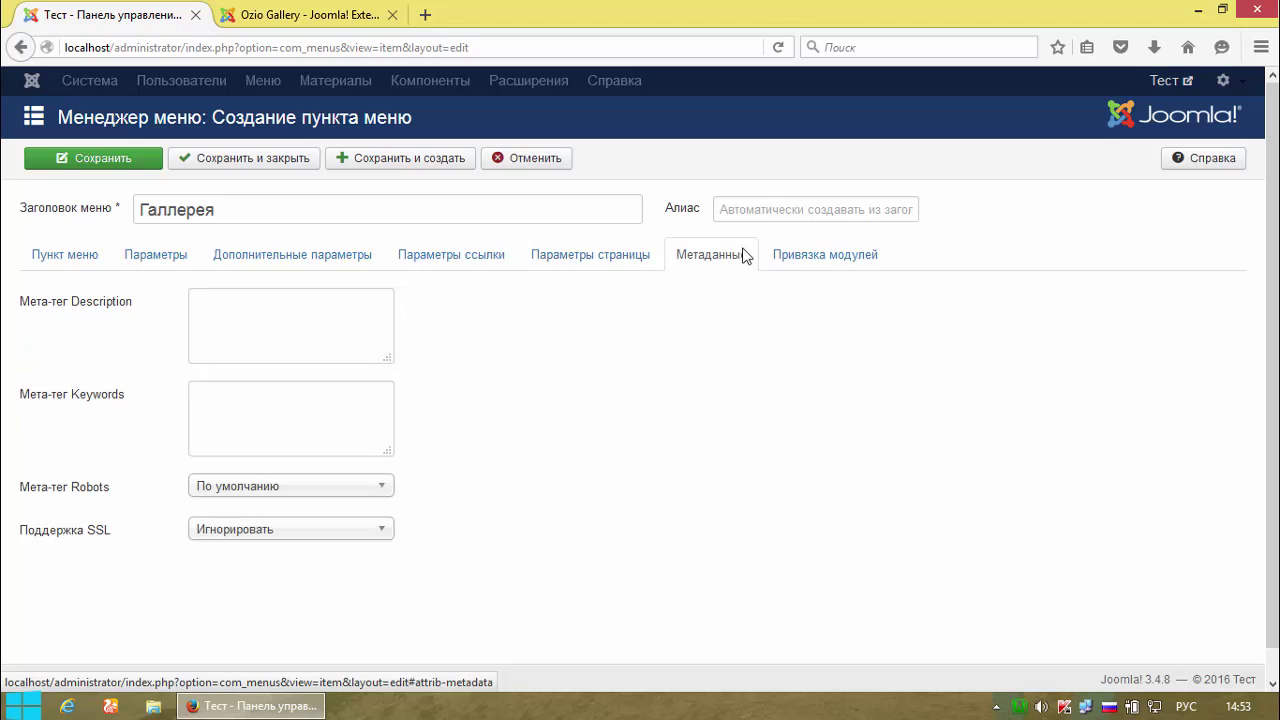
click(797, 260)
click(62, 262)
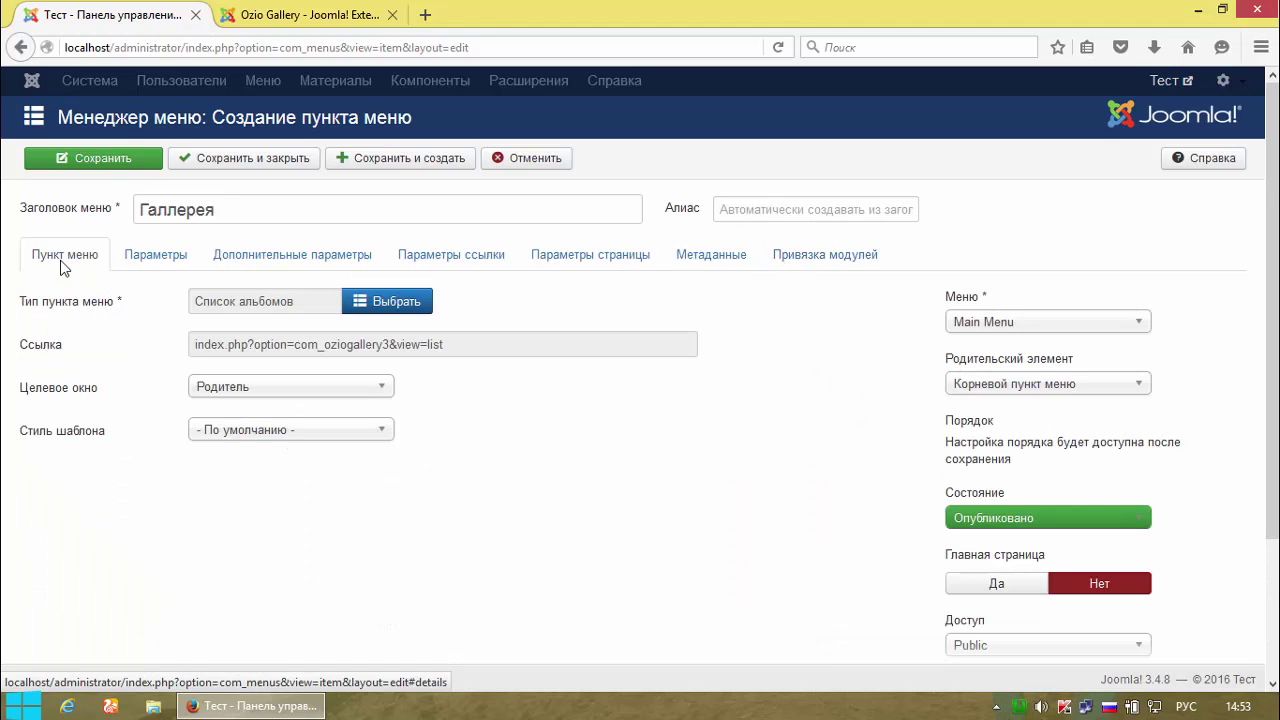
click(823, 258)
scroll(1249, 433, down, 2)
scroll(1249, 433, up, 2)
click(52, 259)
- Save and close the "Галлерея" menu item, and open the site's front end
click(220, 170)
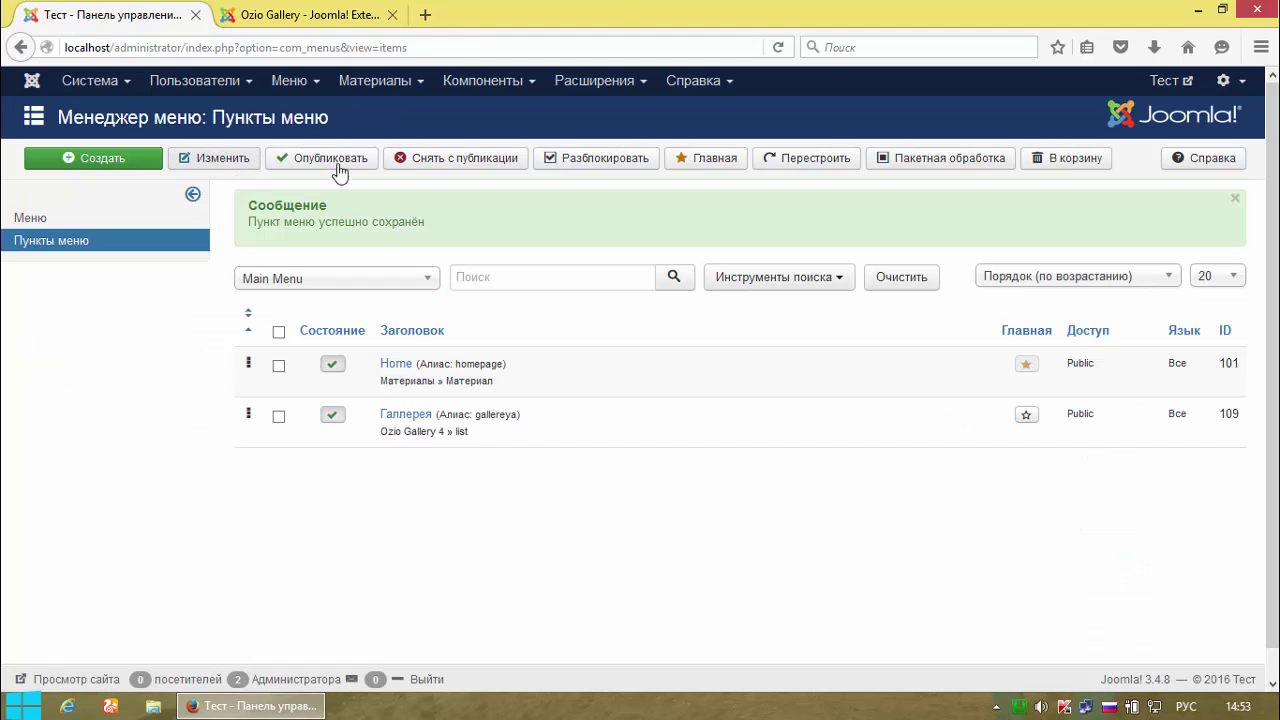
click(1166, 84)
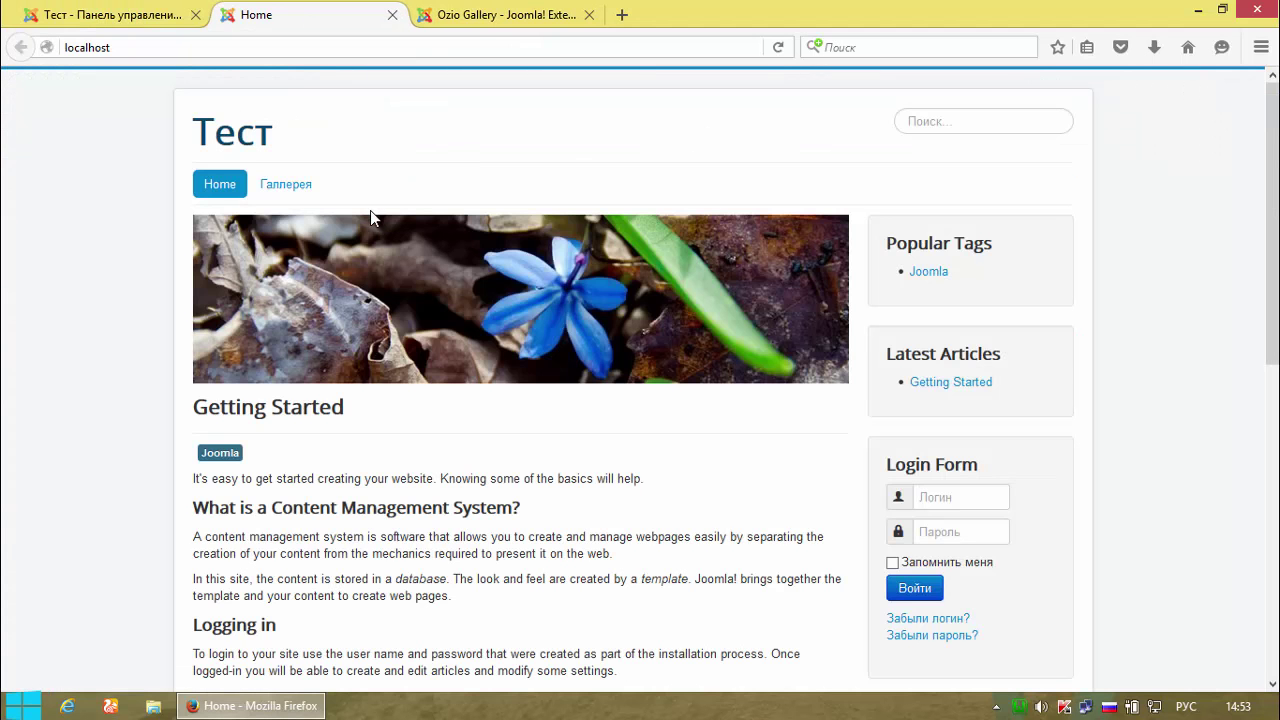
- Open the "Галлерея" page on the front end and examine the Ozio Gallery copyright line and its joomla.it link
click(286, 187)
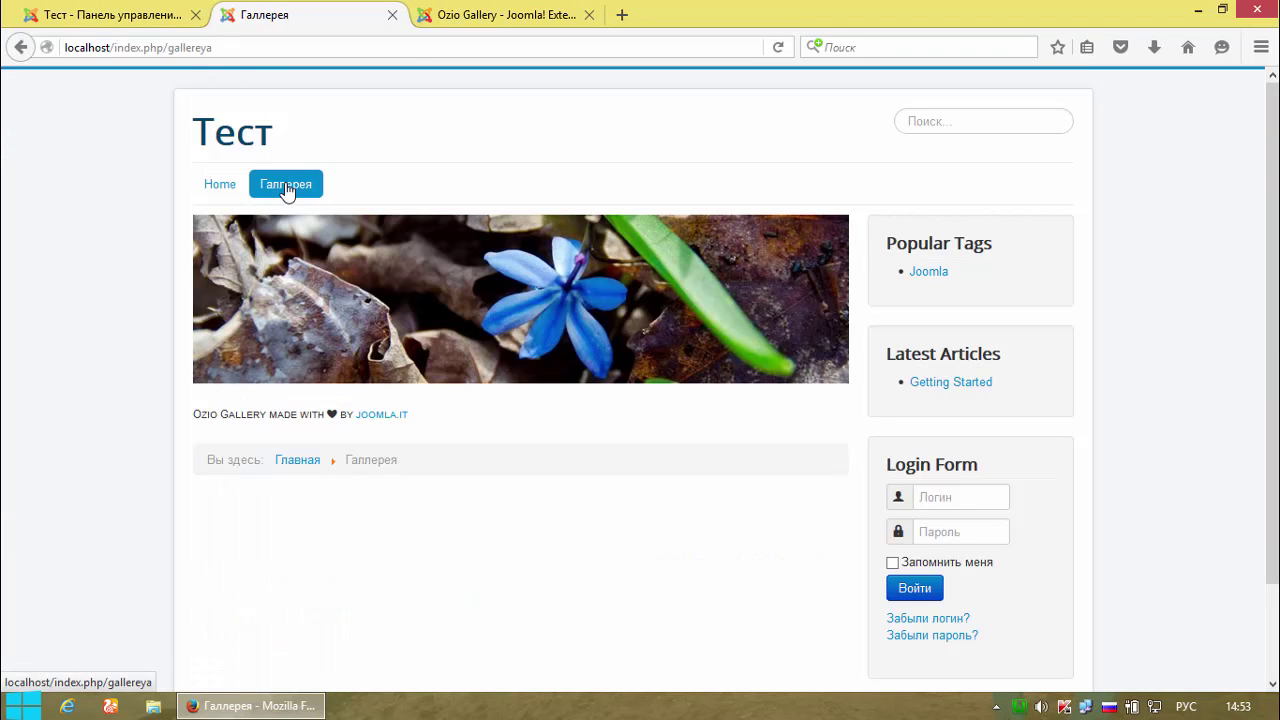
scroll(540, 370, down, 1)
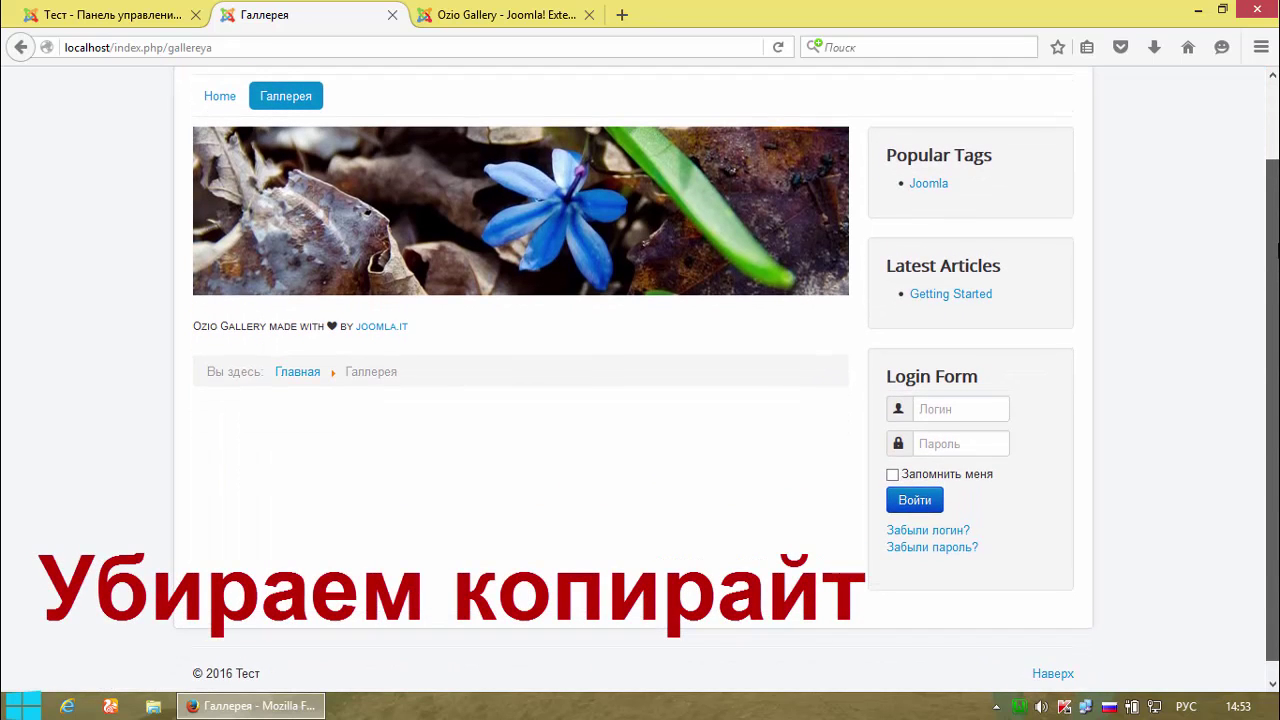
mouse_move(190, 362)
mouse_down()
mouse_move(449, 366)
mouse_move(190, 367)
mouse_up()
triple_click(196, 358)
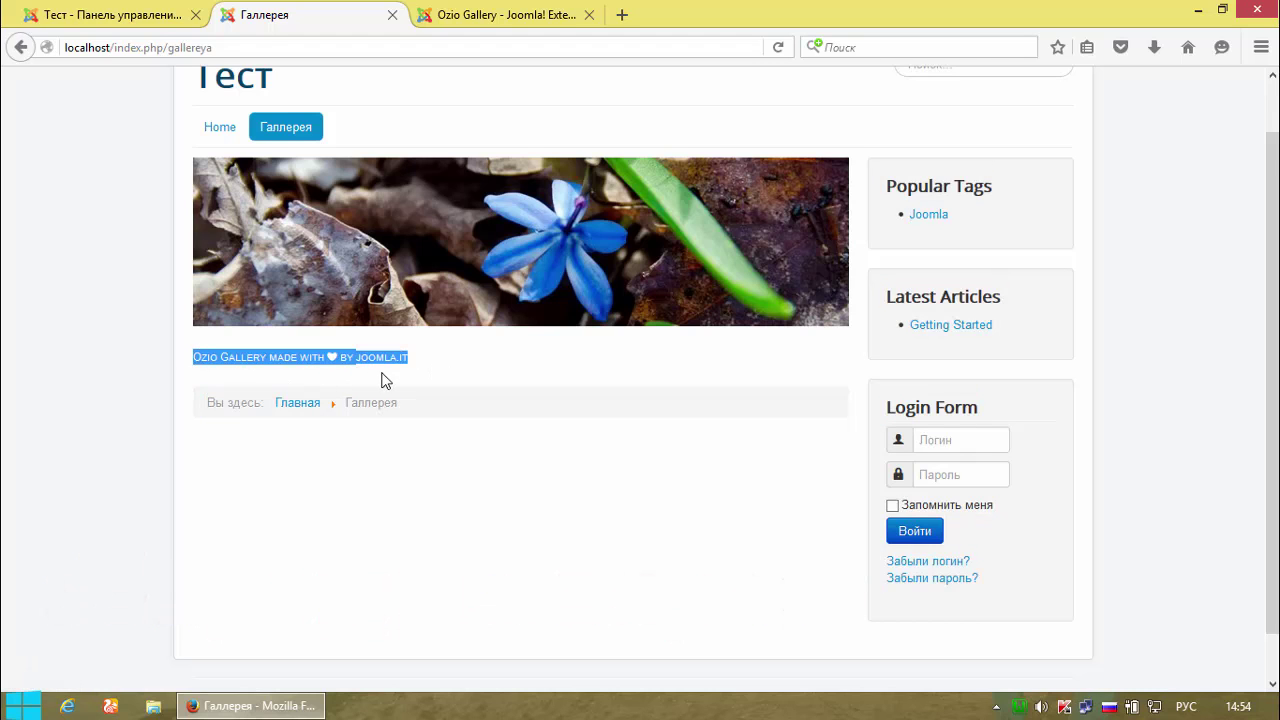
click(503, 378)
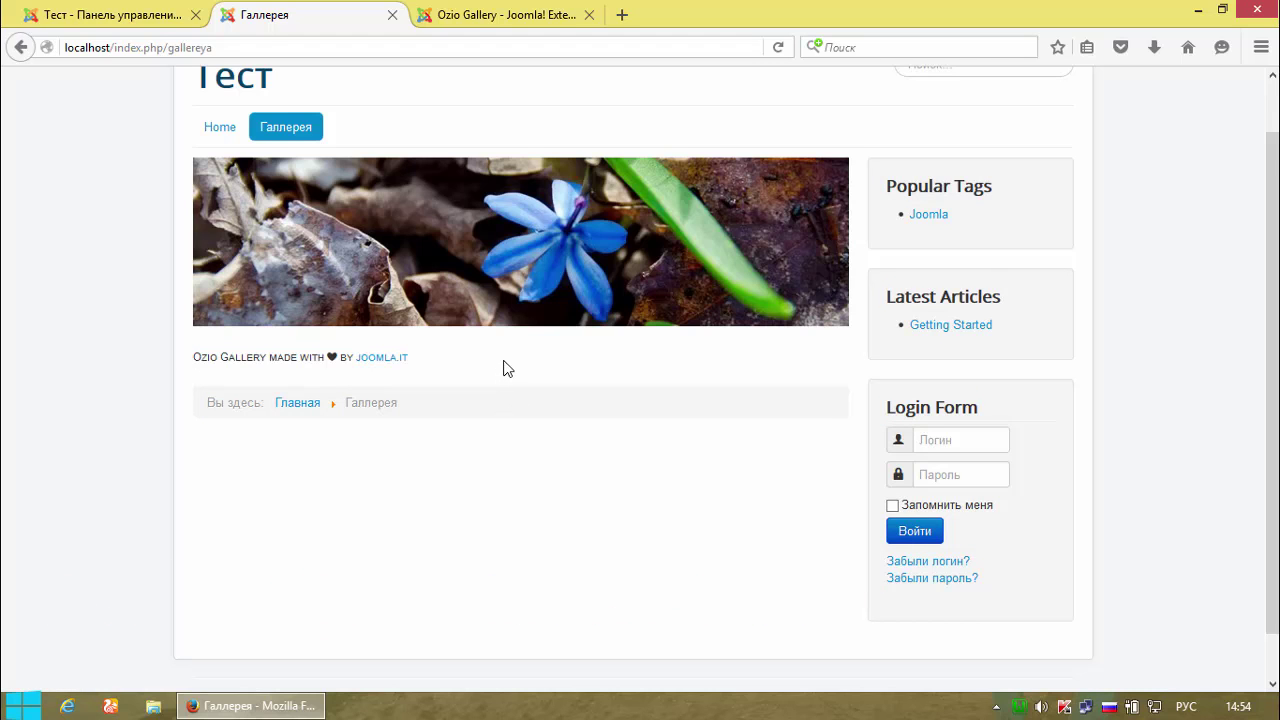
scroll(1260, 347, down, 2)
scroll(1260, 347, up, 1)
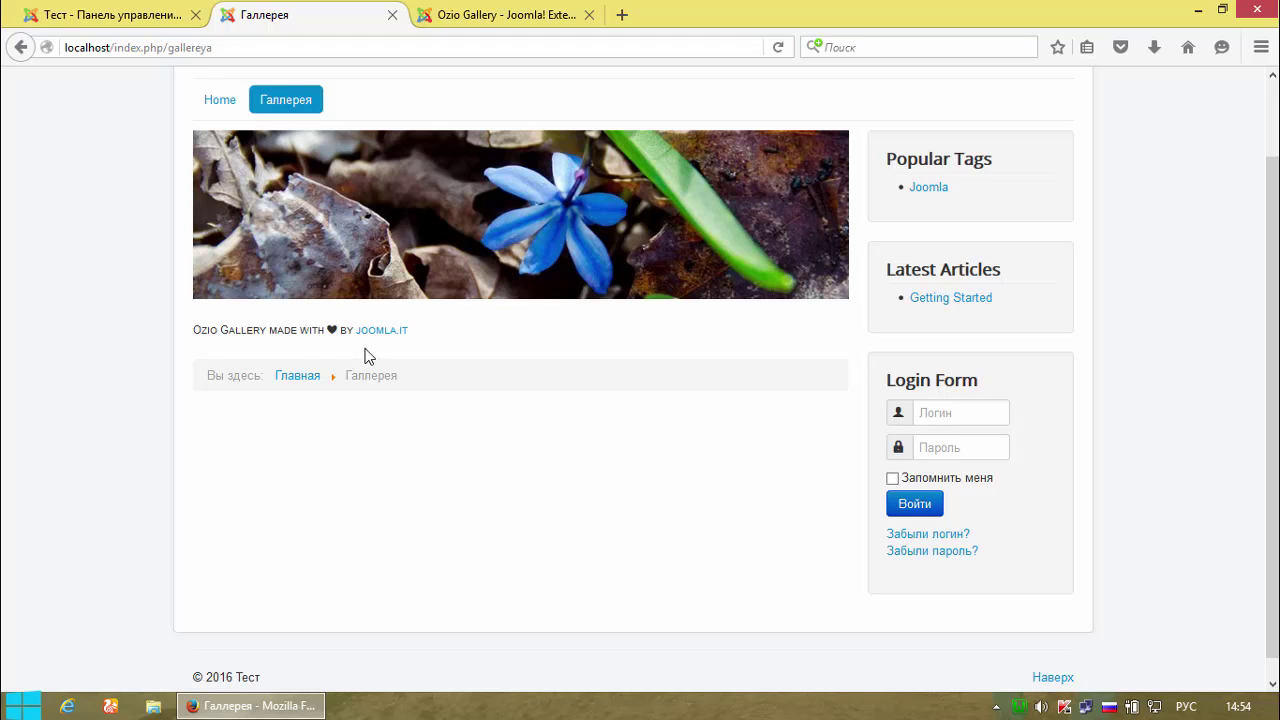
drag(413, 331, 255, 334)
click(448, 346)
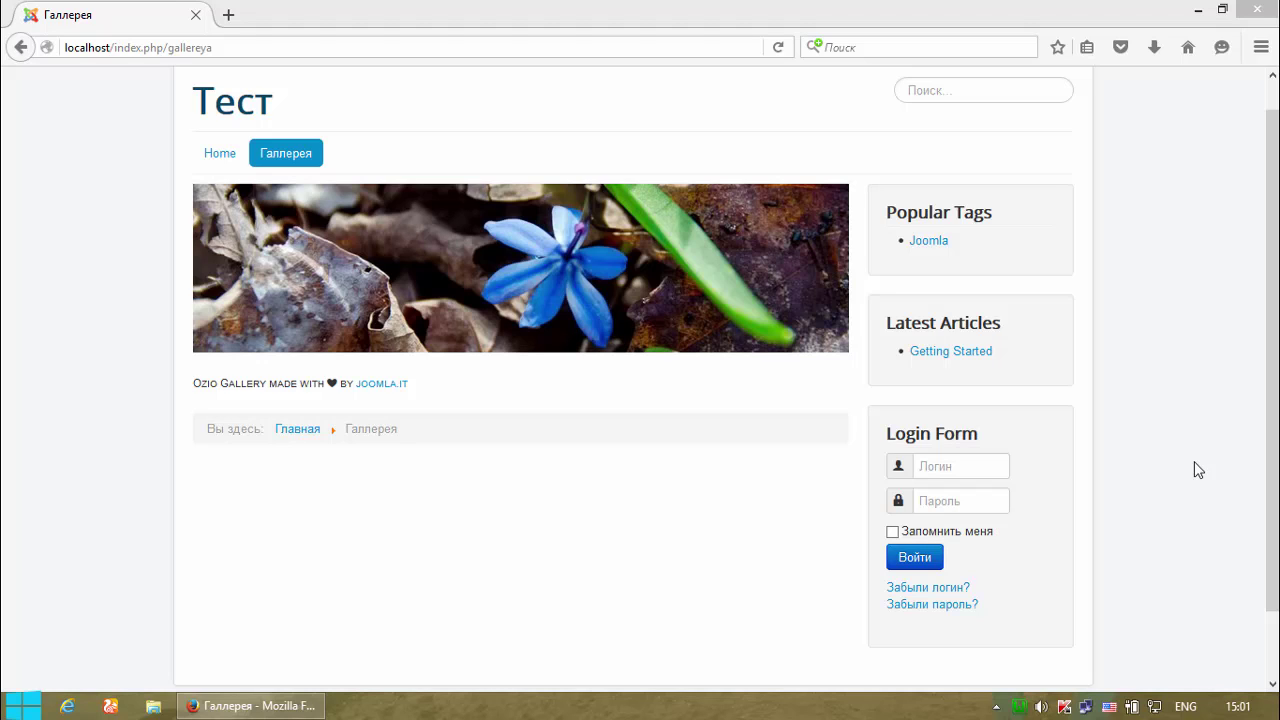
click(155, 706)
double_click(440, 245)
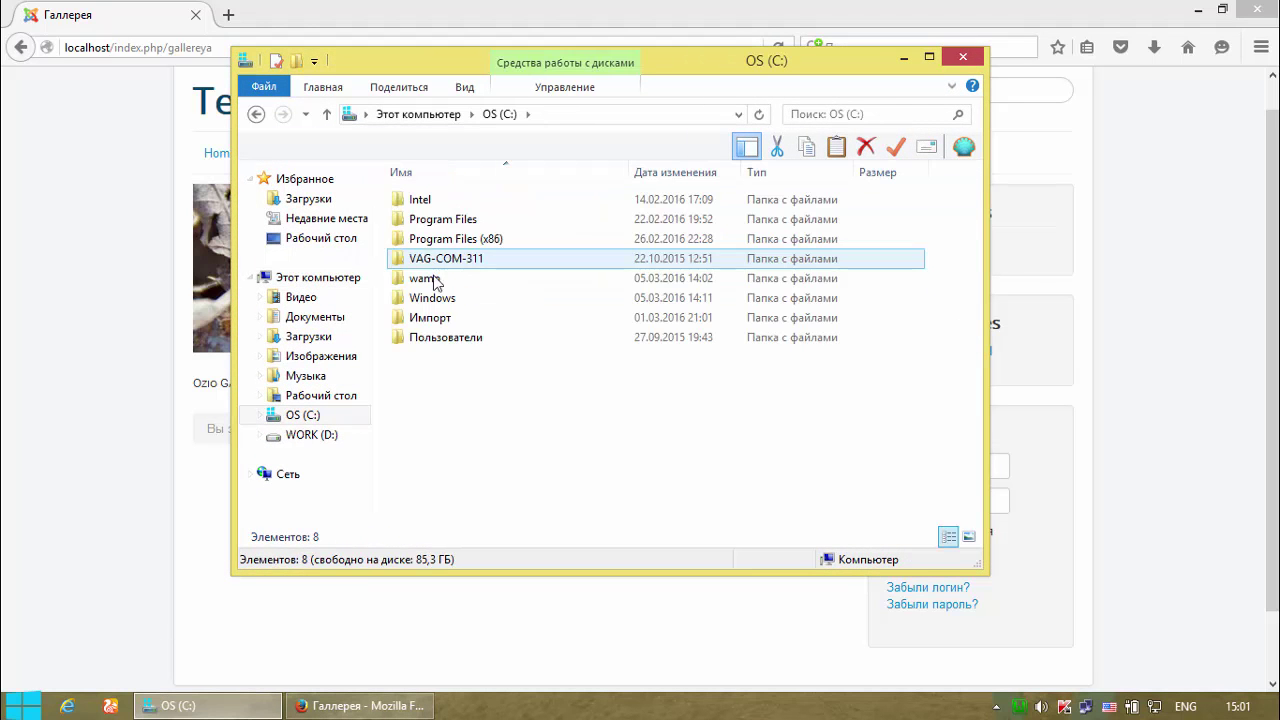
double_click(433, 280)
double_click(434, 376)
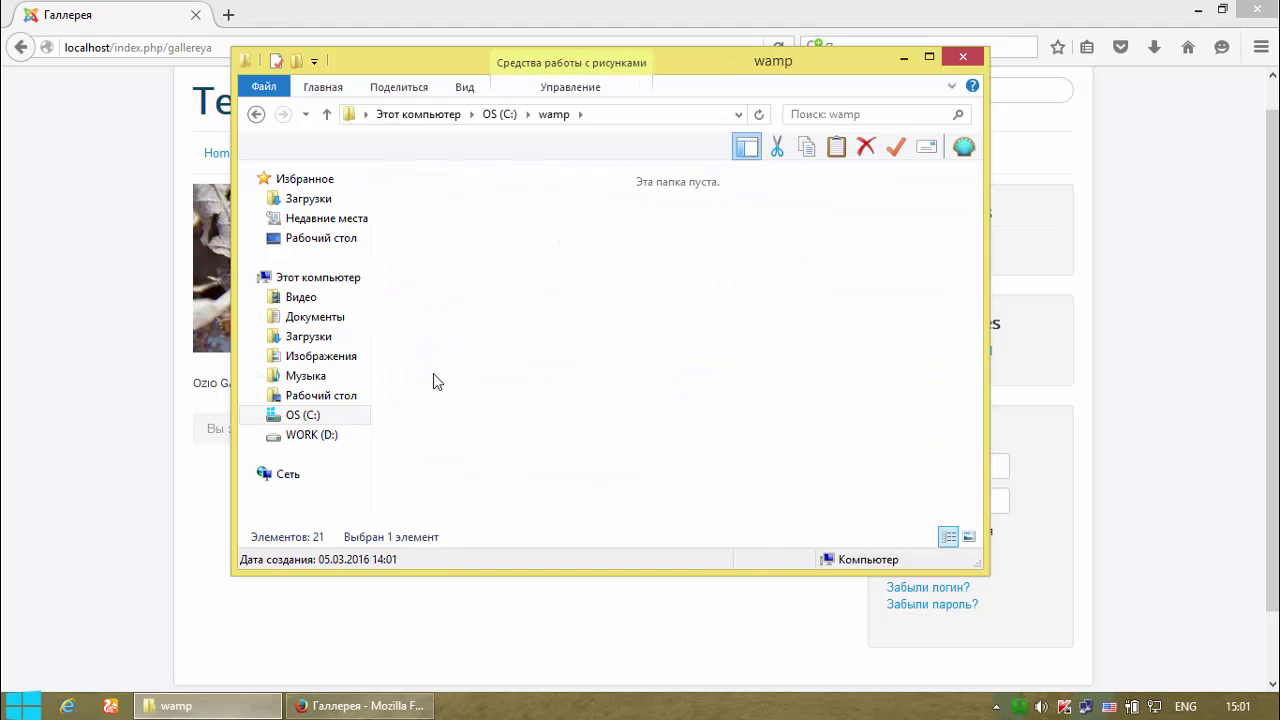
click(948, 537)
scroll(975, 255, down, 2)
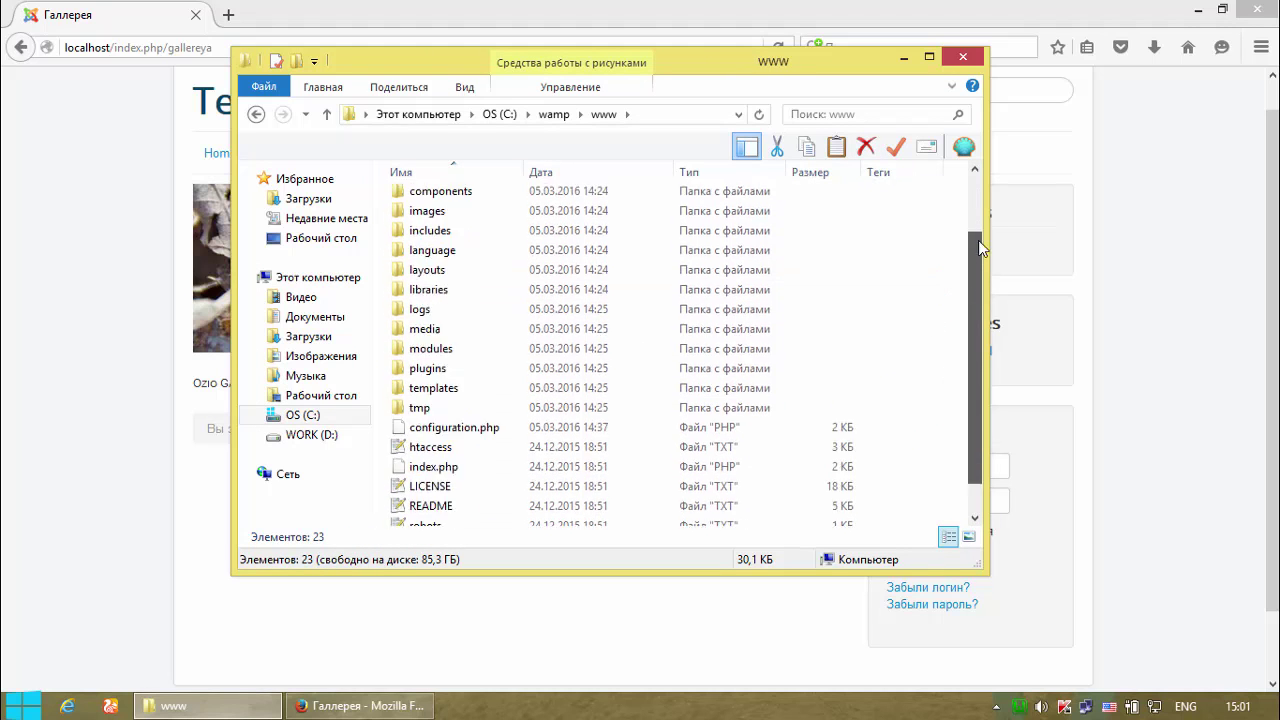
scroll(980, 248, up, 2)
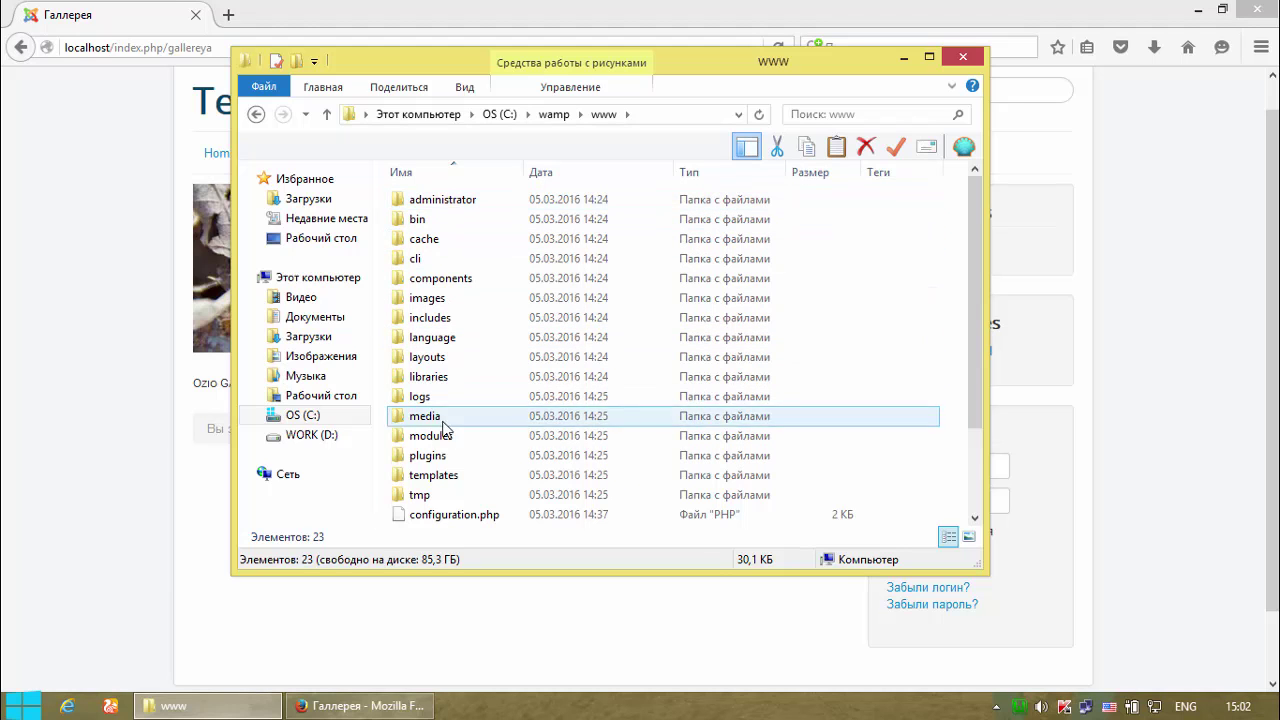
- Examine the components\com_oziogallery3 folder, including its views subfolder and the oziogallery archive
click(468, 282)
double_click(468, 280)
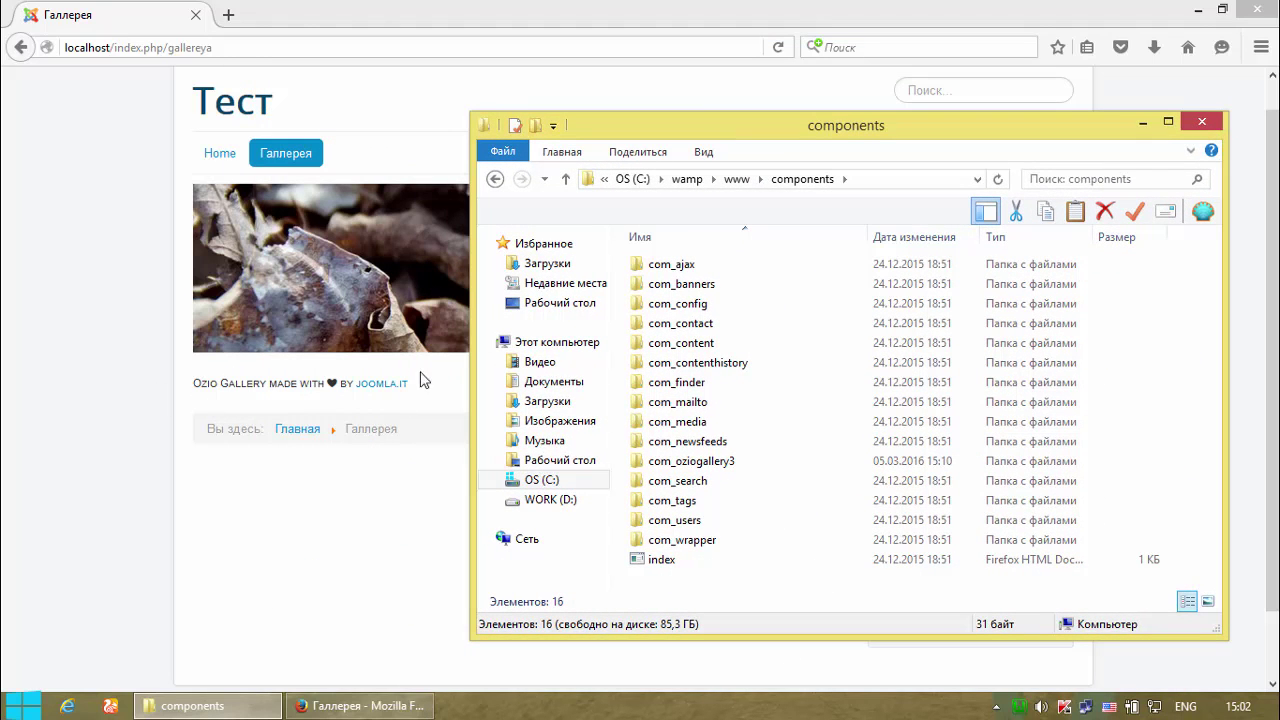
double_click(699, 462)
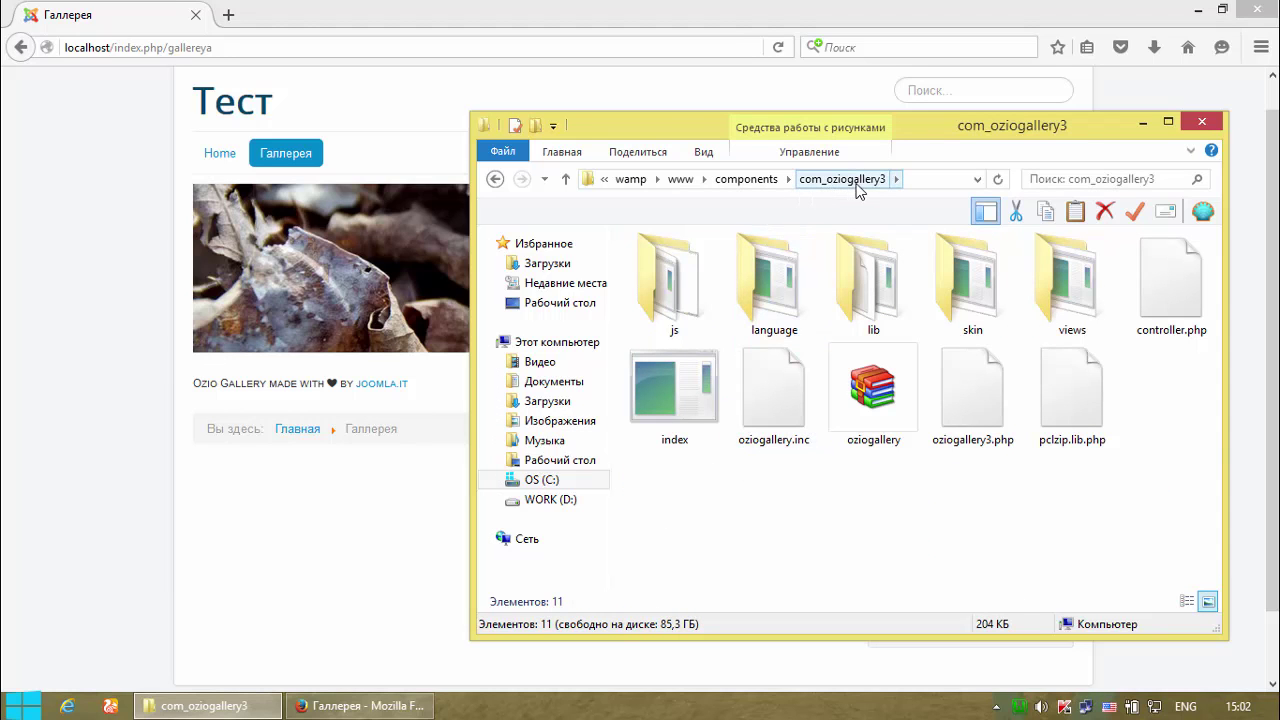
double_click(1072, 303)
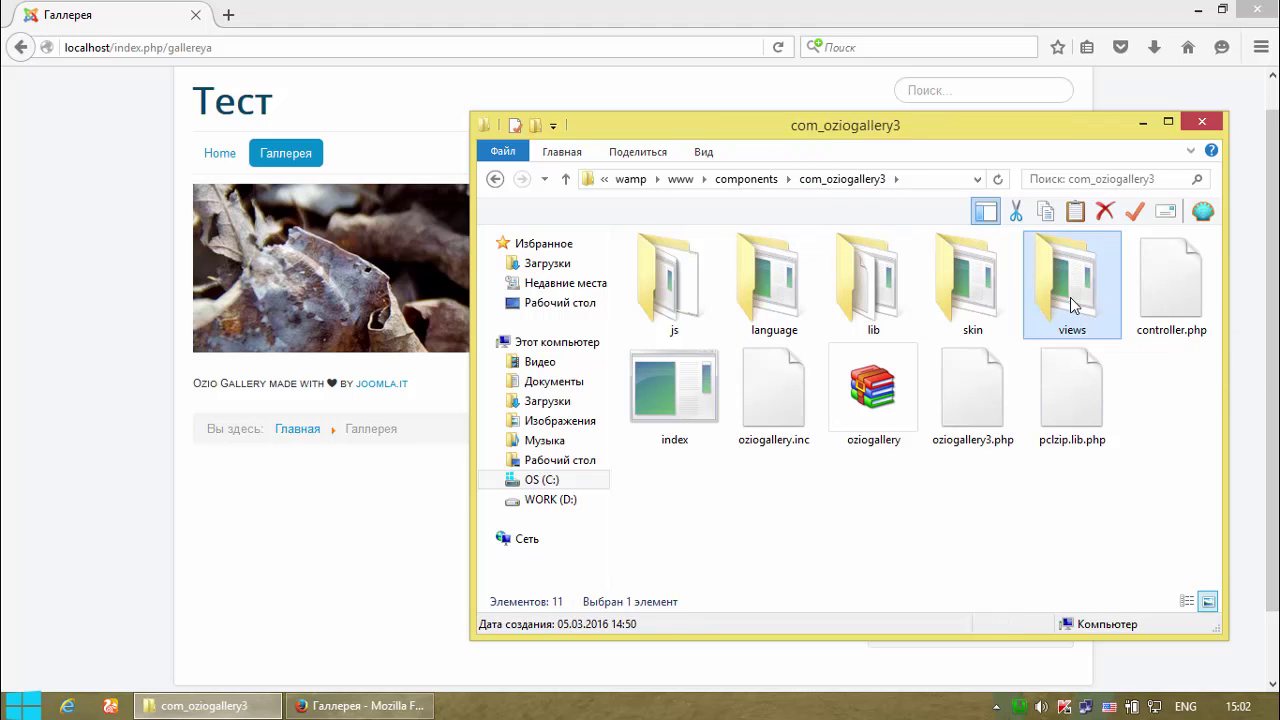
click(493, 179)
click(885, 368)
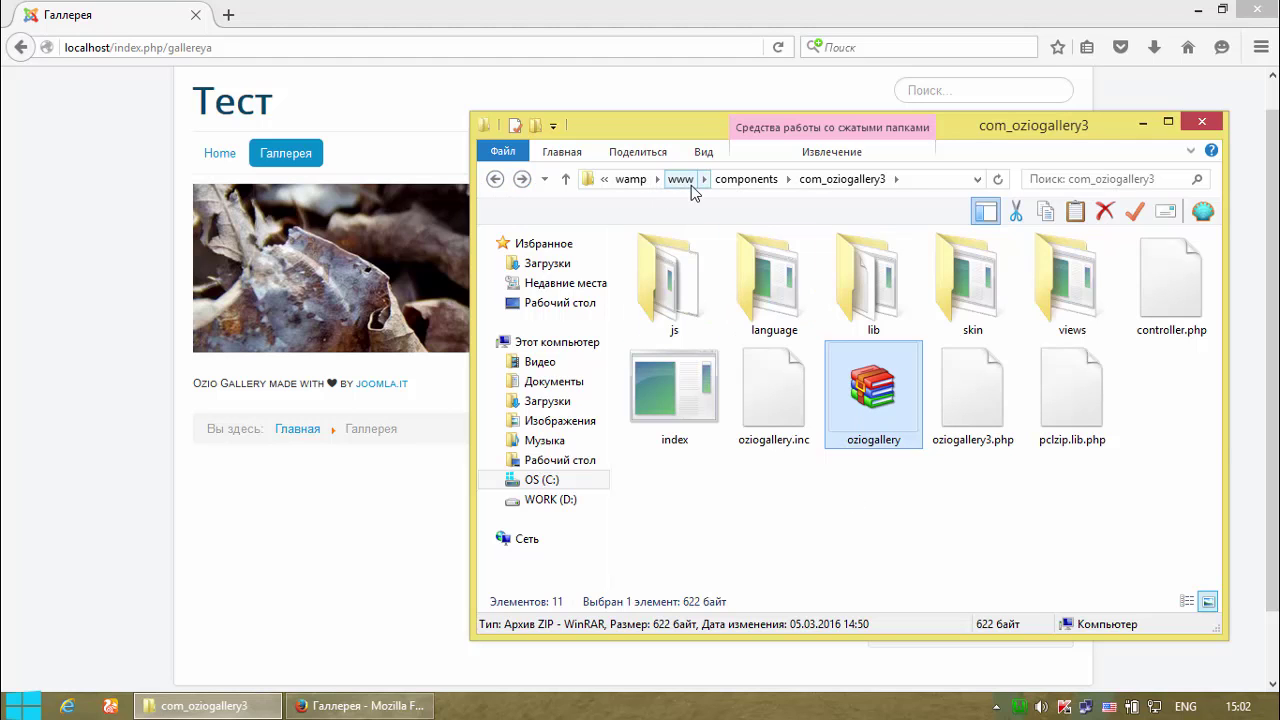
drag(691, 185, 900, 520)
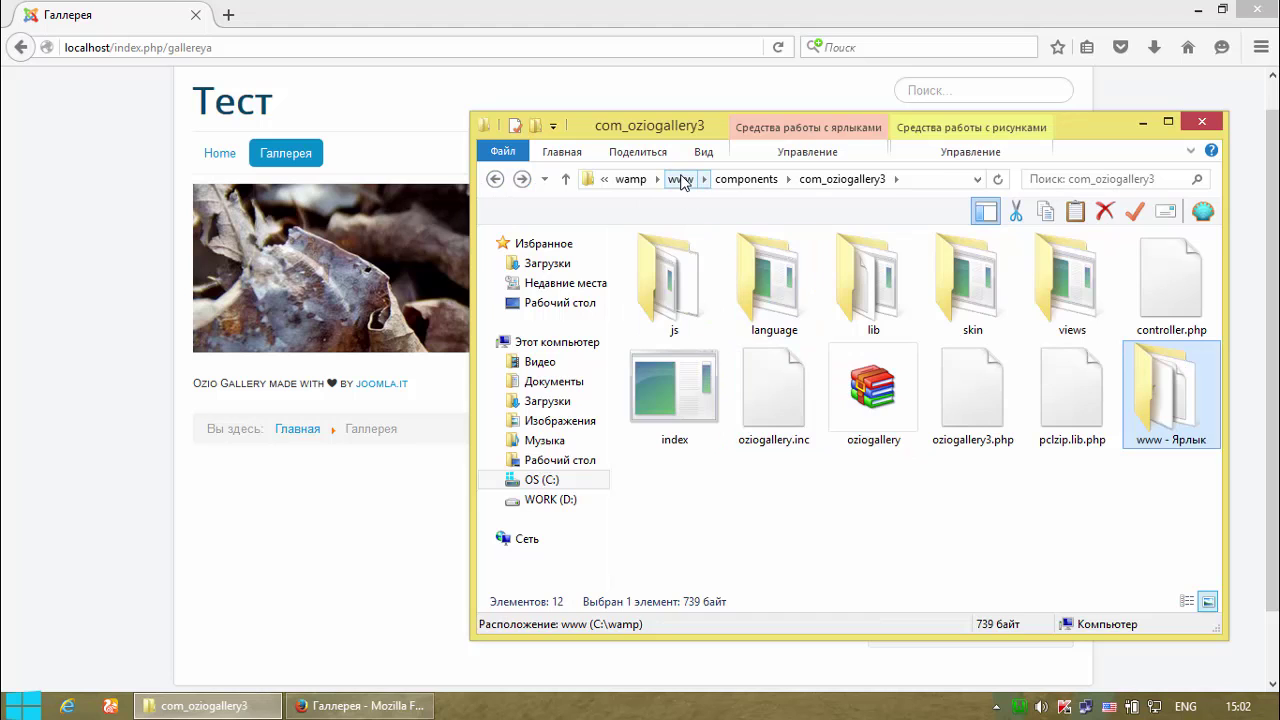
- Return to the www folder and open administrator\components\com_oziogallery3\models\fields
click(681, 181)
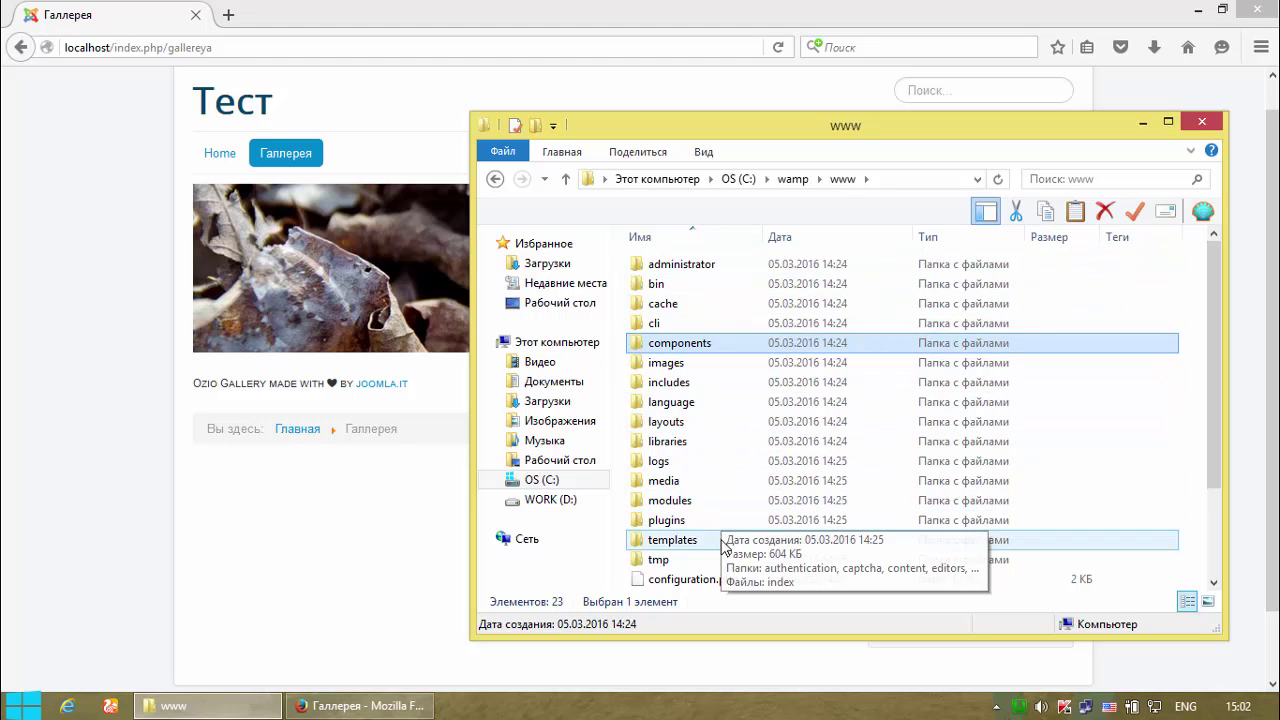
click(699, 271)
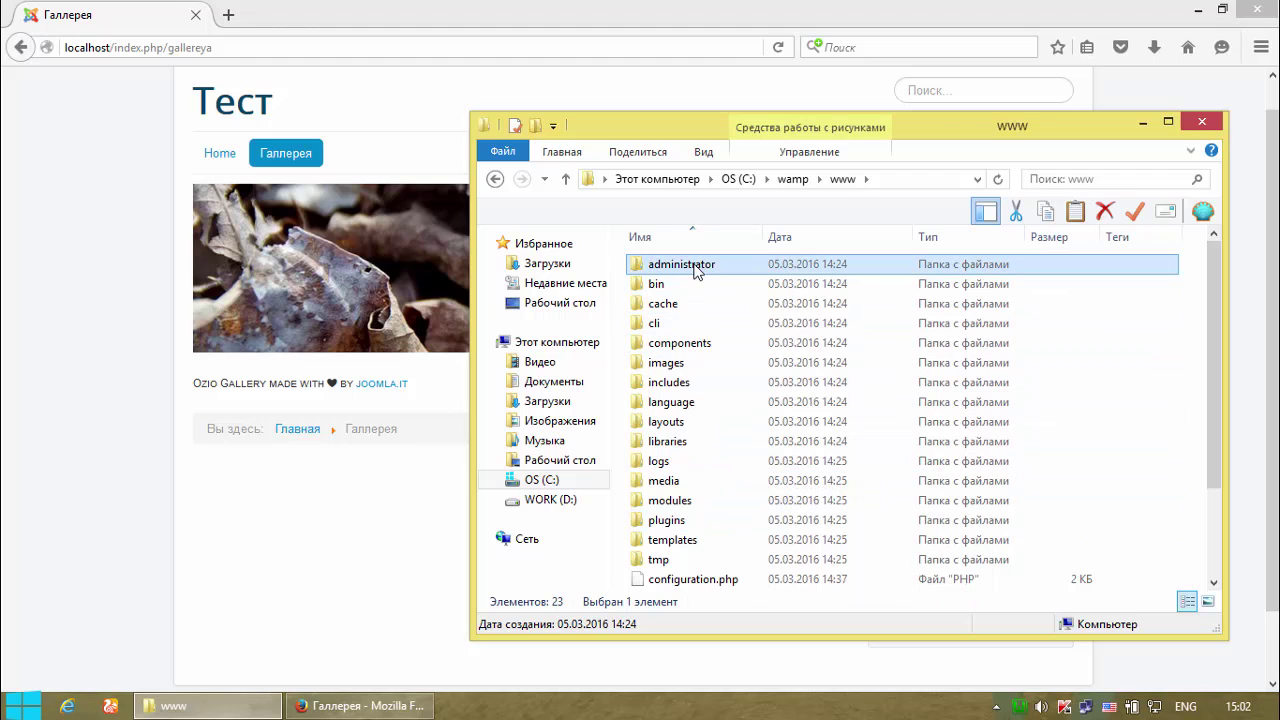
double_click(706, 268)
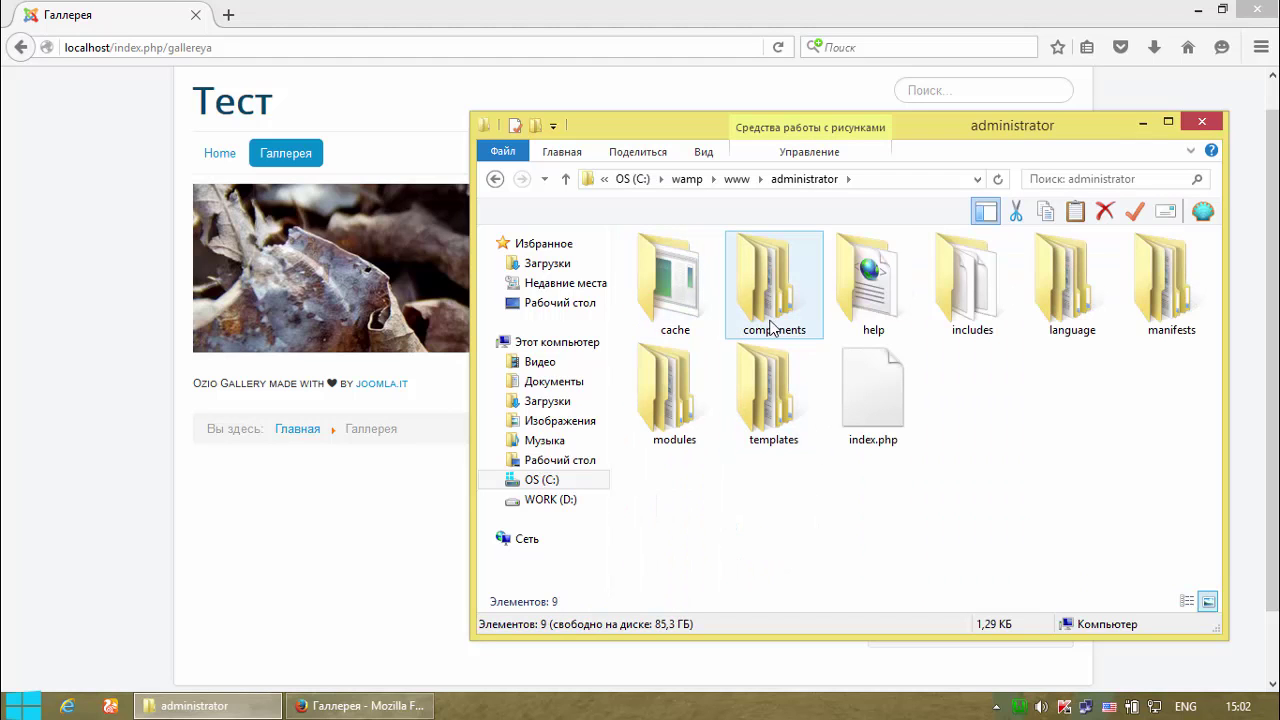
double_click(772, 287)
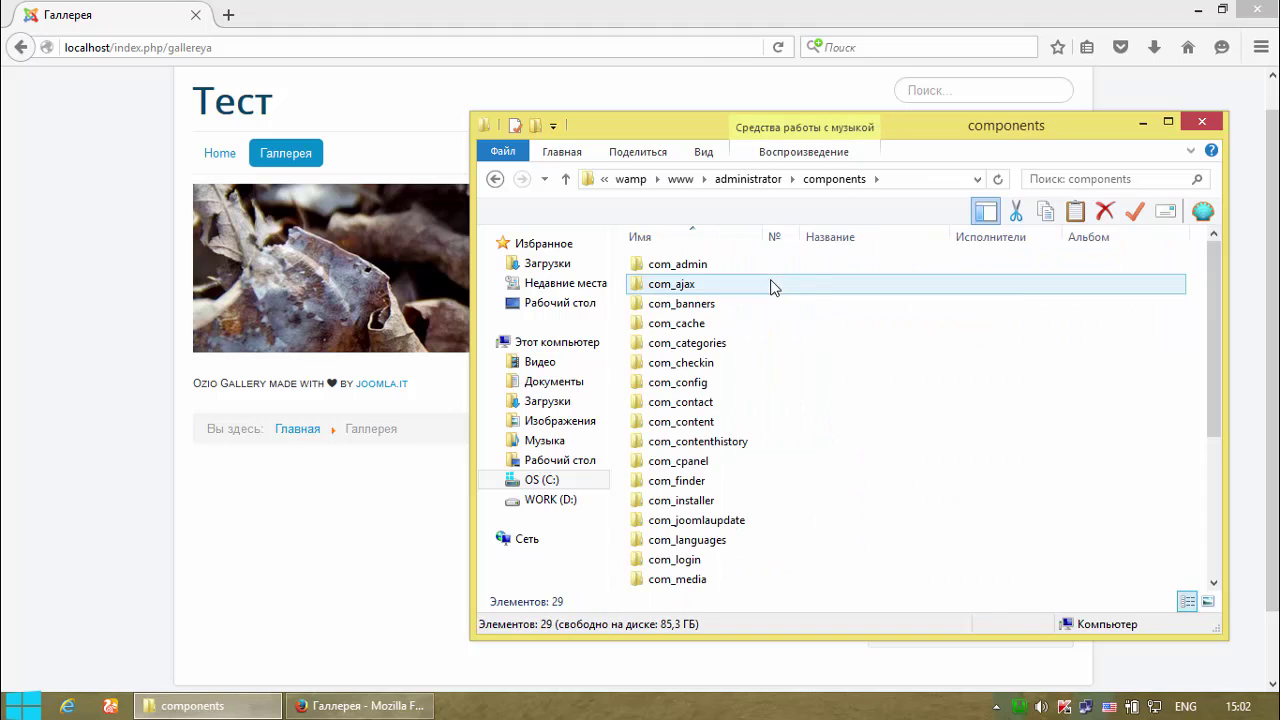
drag(1216, 283, 1198, 462)
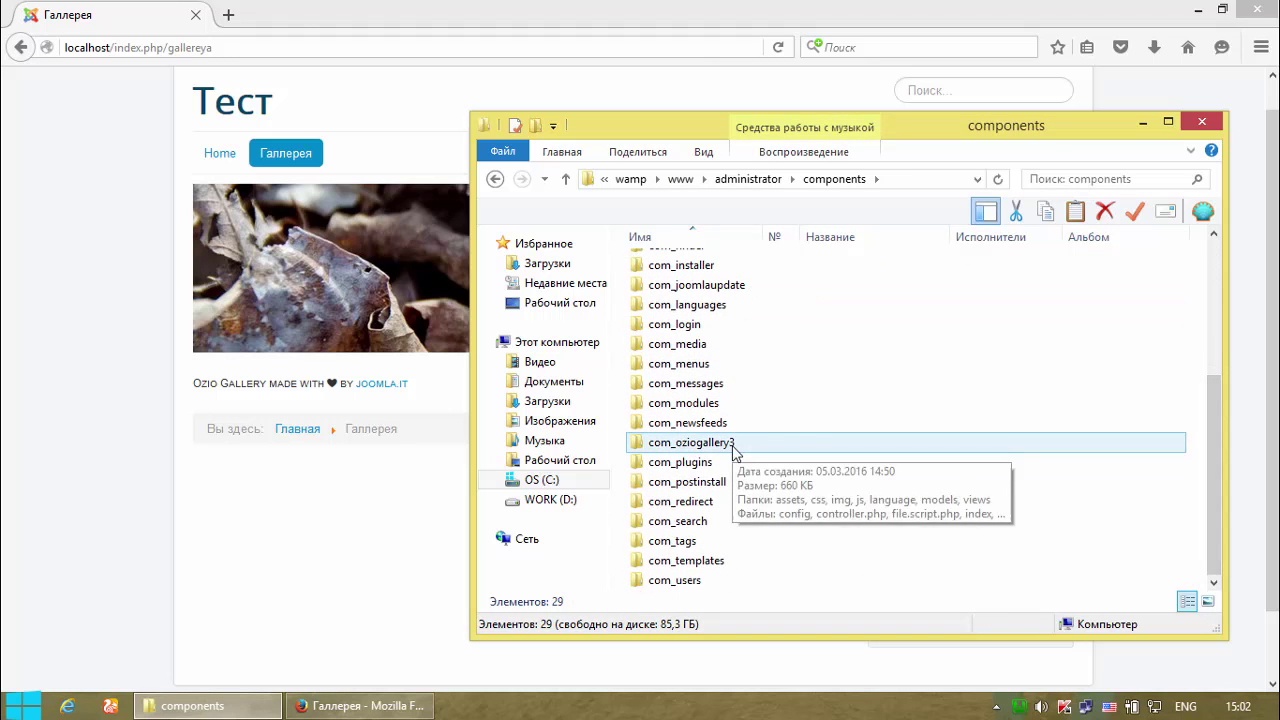
double_click(740, 446)
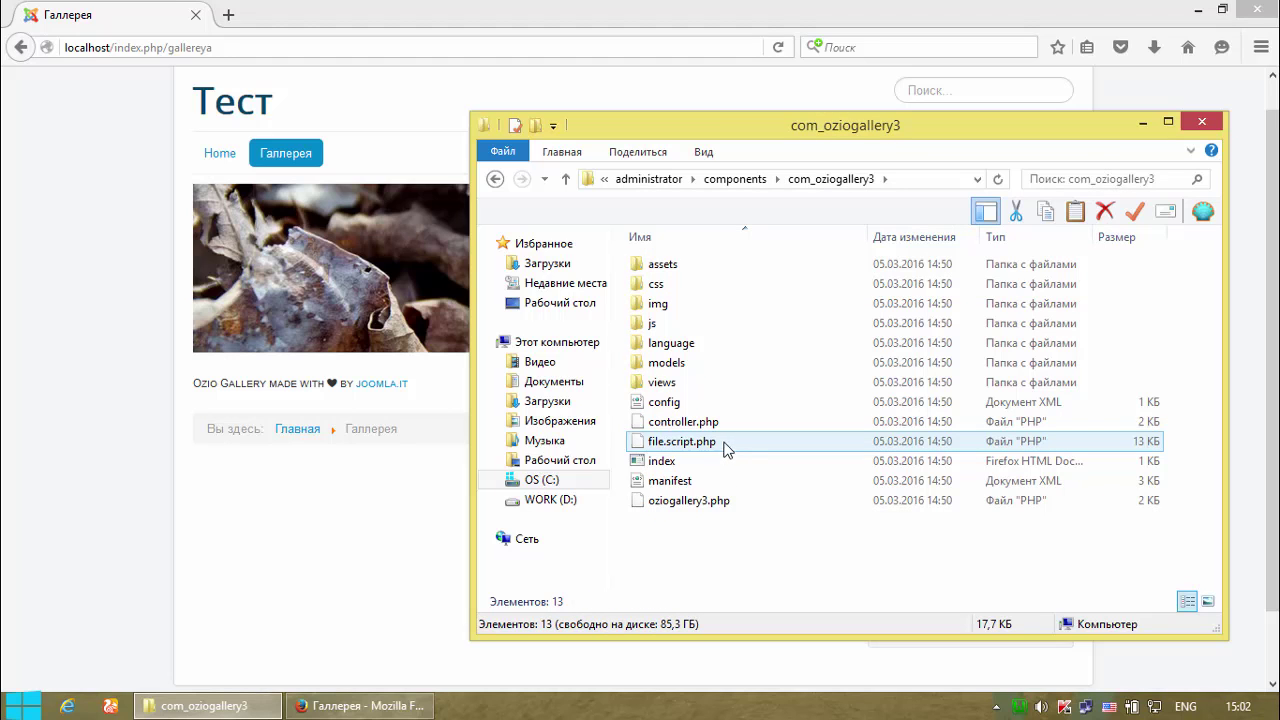
double_click(694, 368)
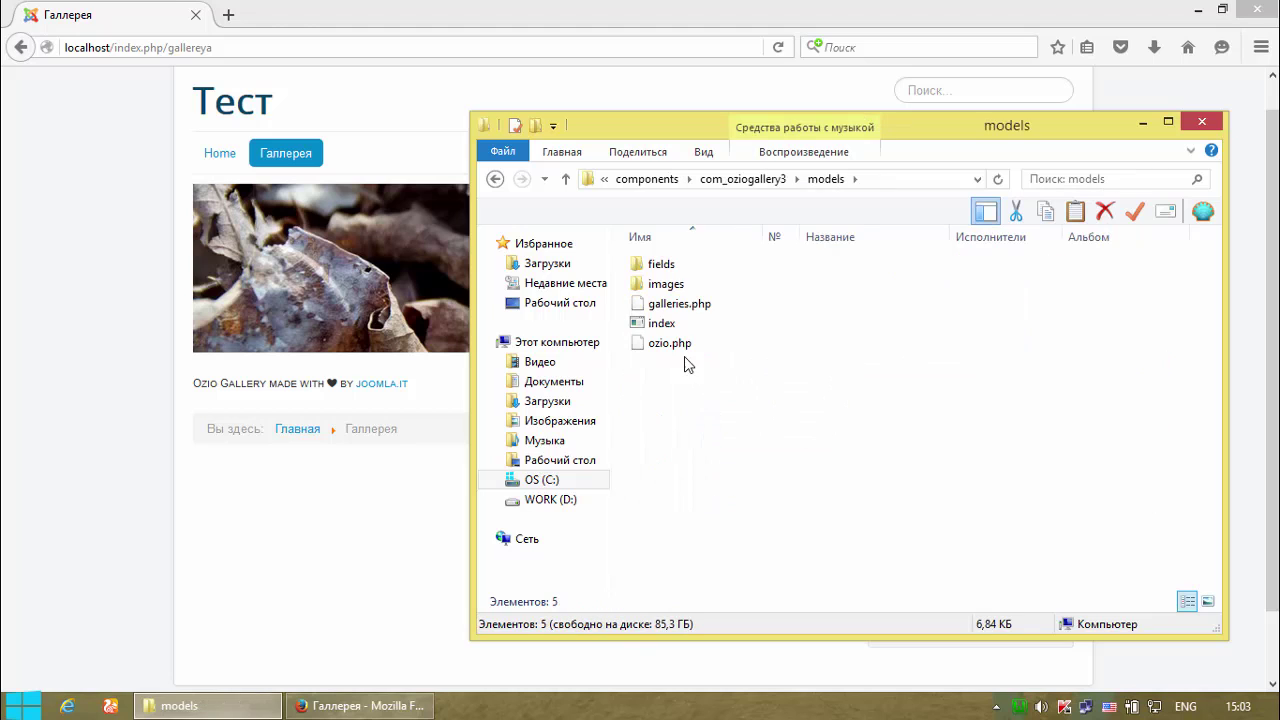
double_click(663, 266)
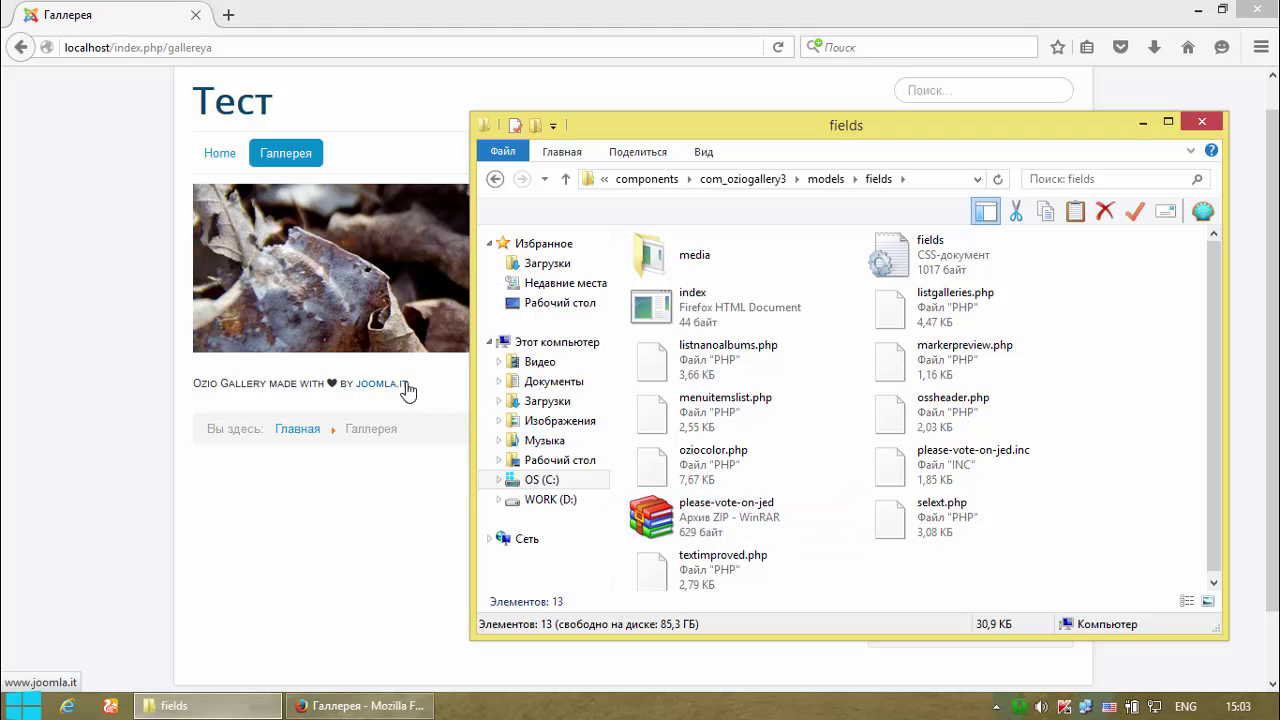
- Extract please-vote-on-jed.php from the please-vote-on-jed archive into the fields folder and close the archive
double_click(659, 520)
drag(775, 69, 957, 81)
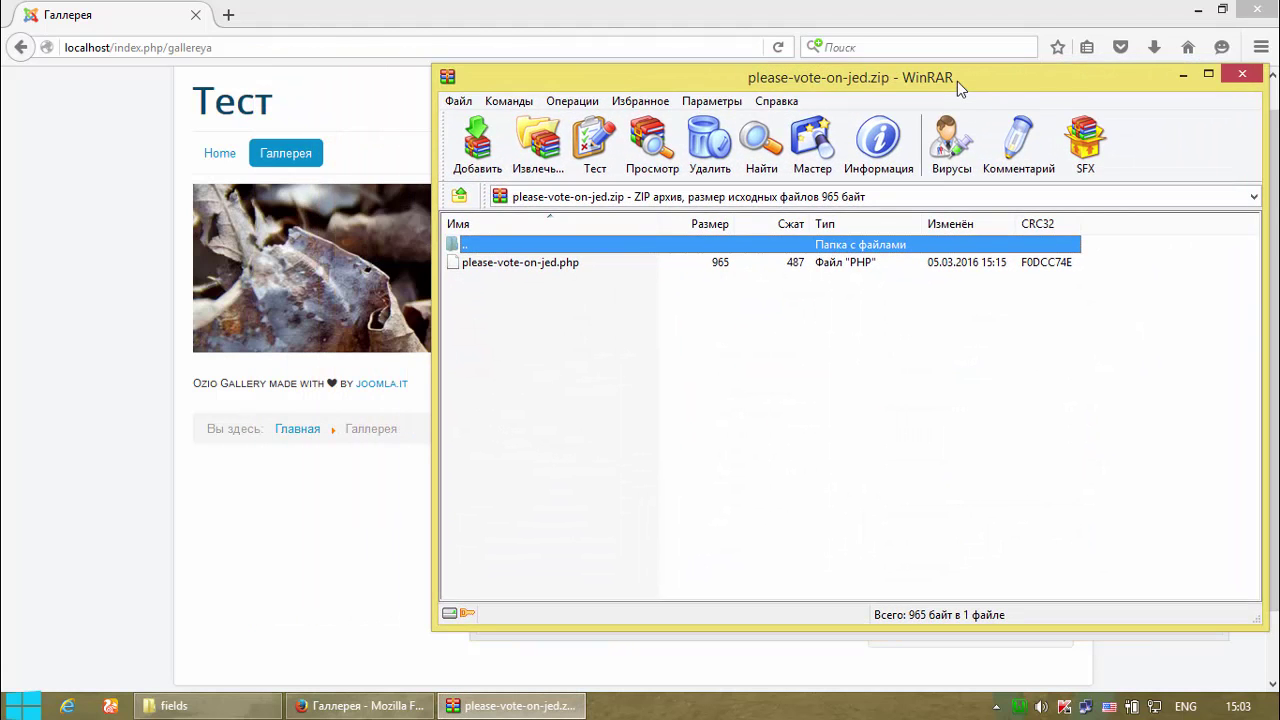
right_click(555, 266)
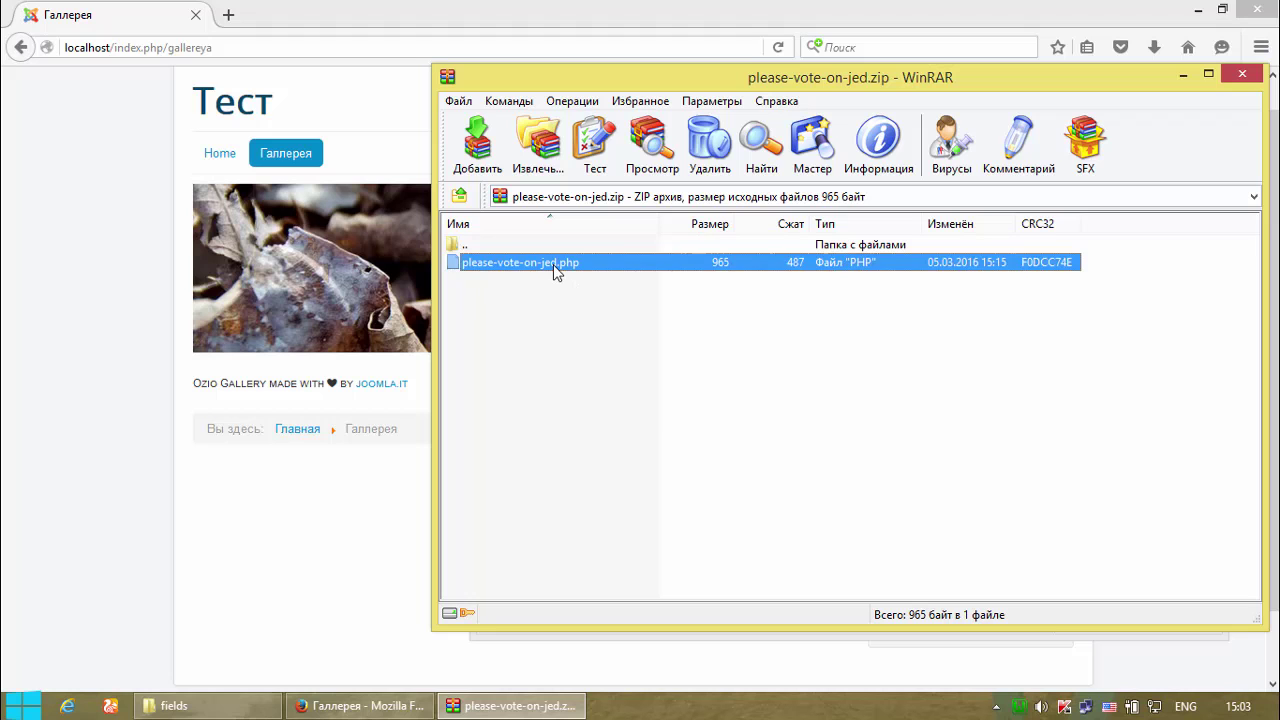
click(468, 352)
click(468, 352)
drag(1002, 97, 618, 58)
drag(163, 226, 1099, 555)
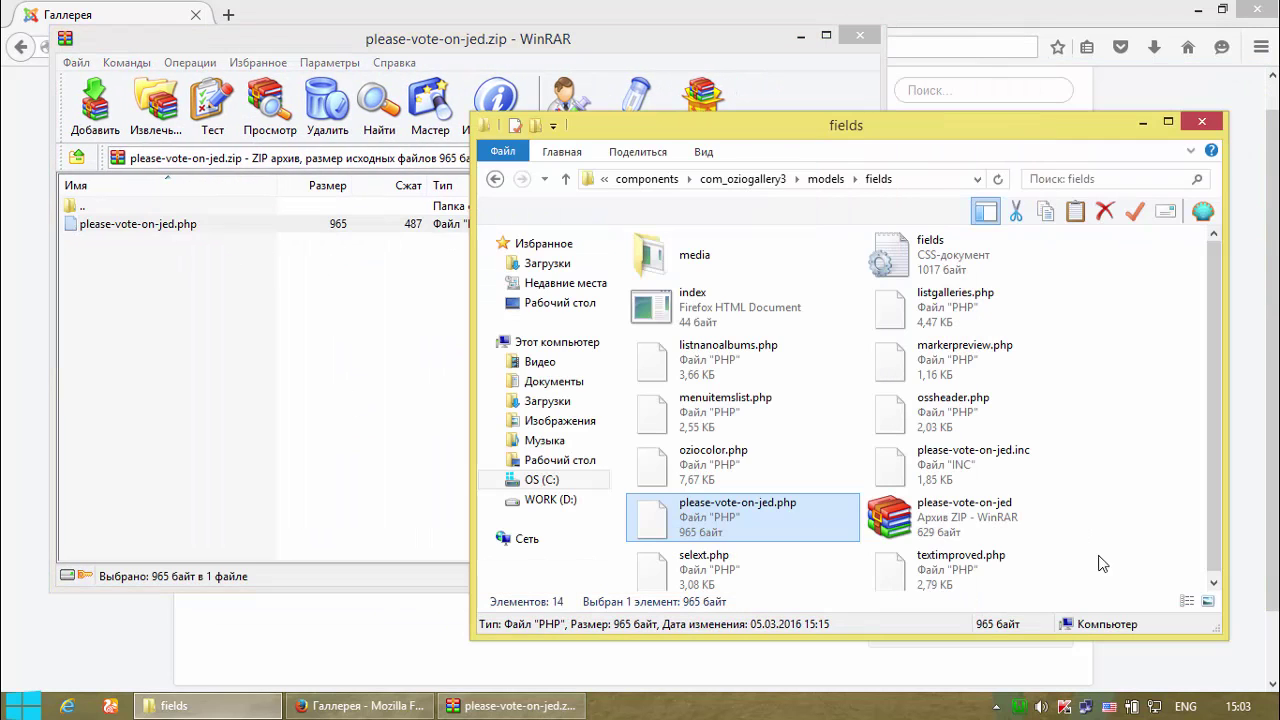
click(860, 35)
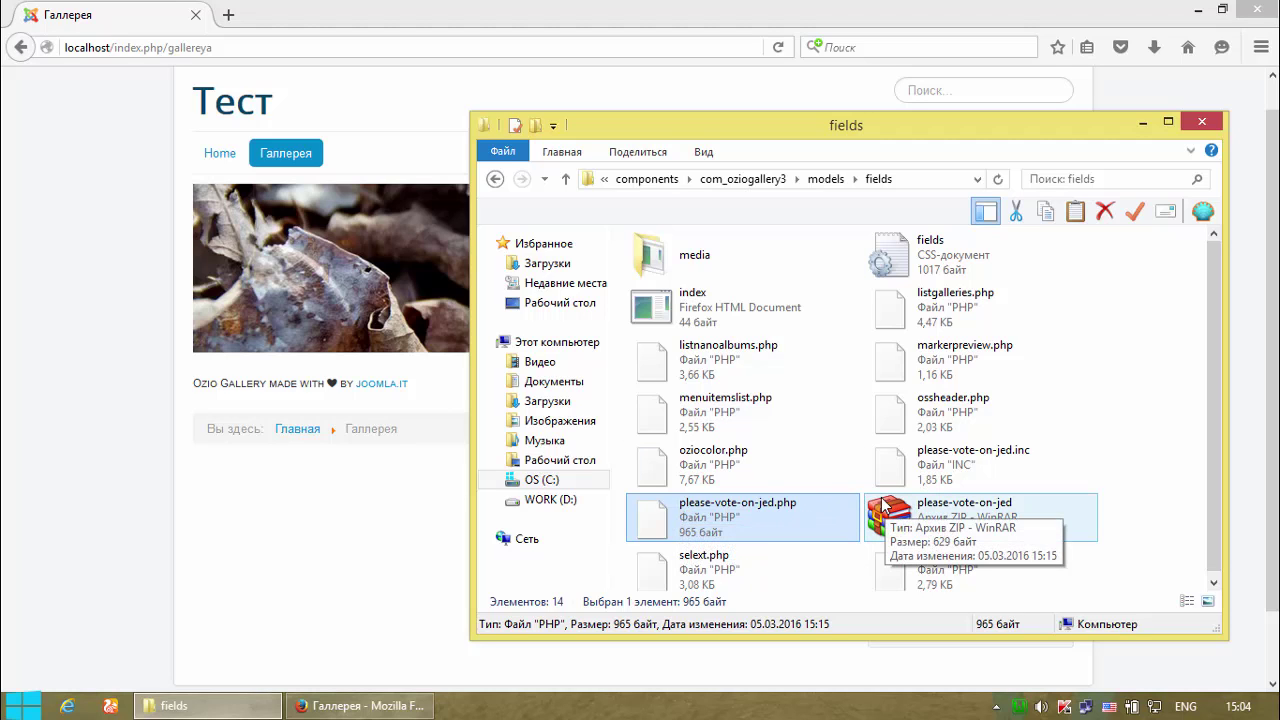
- Open please-vote-on-jed.php in Notepad++ and examine the copyright function's text, link URL and padding style
right_click(713, 518)
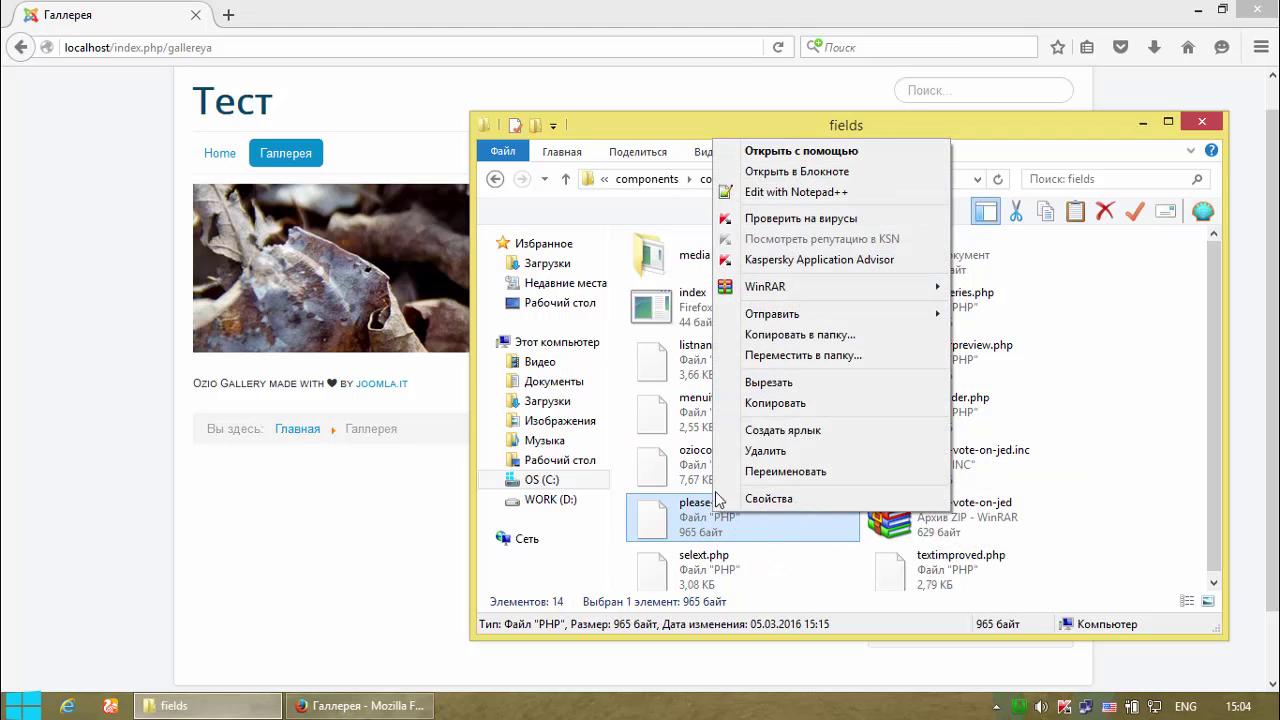
click(816, 192)
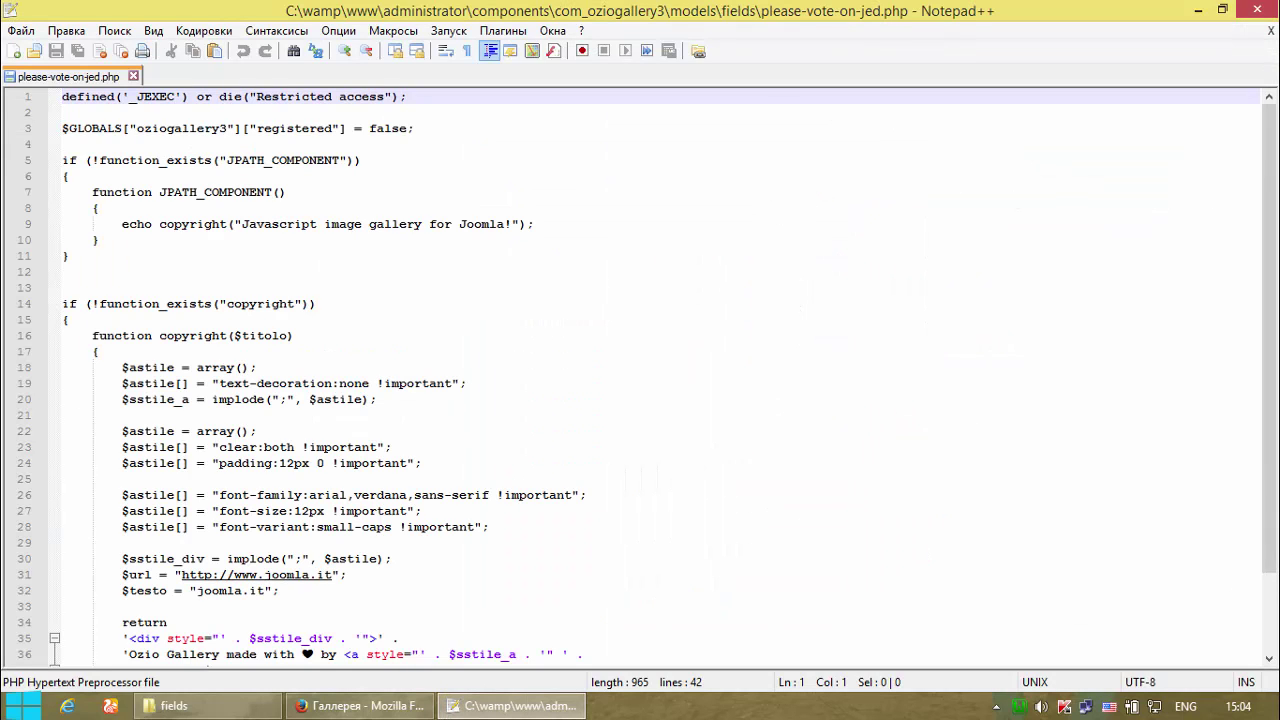
scroll(870, 347, down, 2)
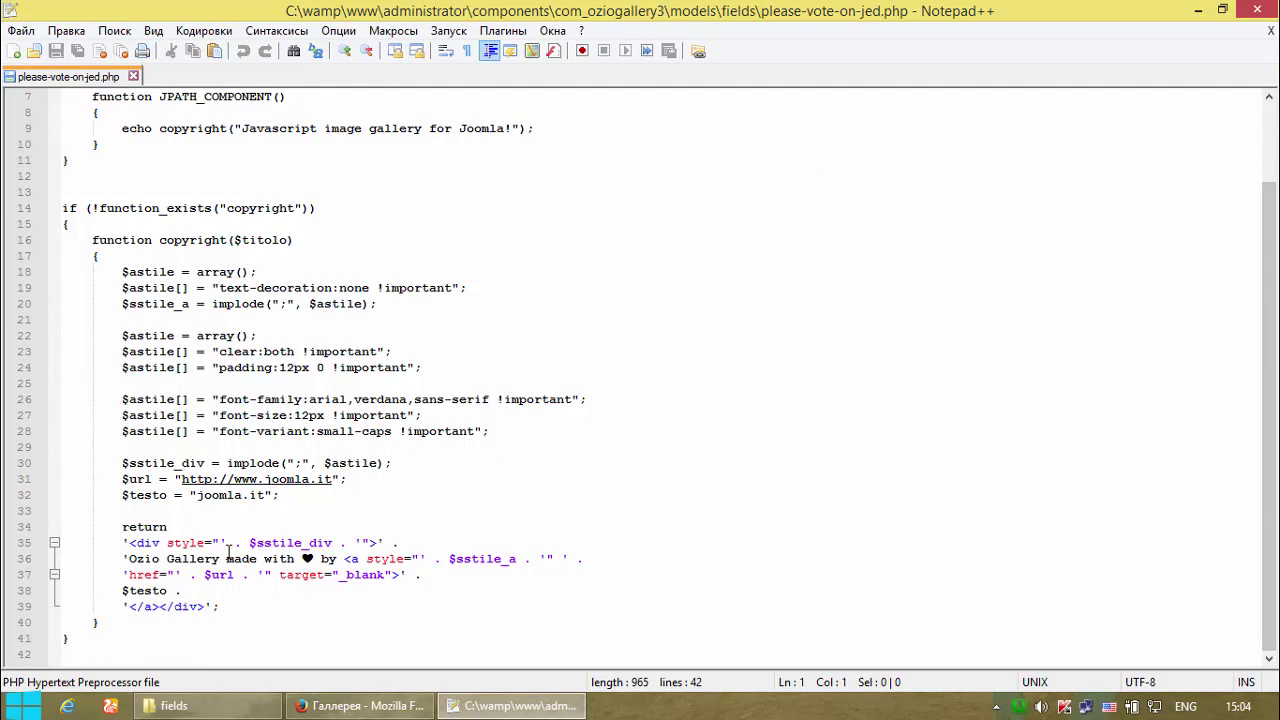
drag(129, 558, 337, 558)
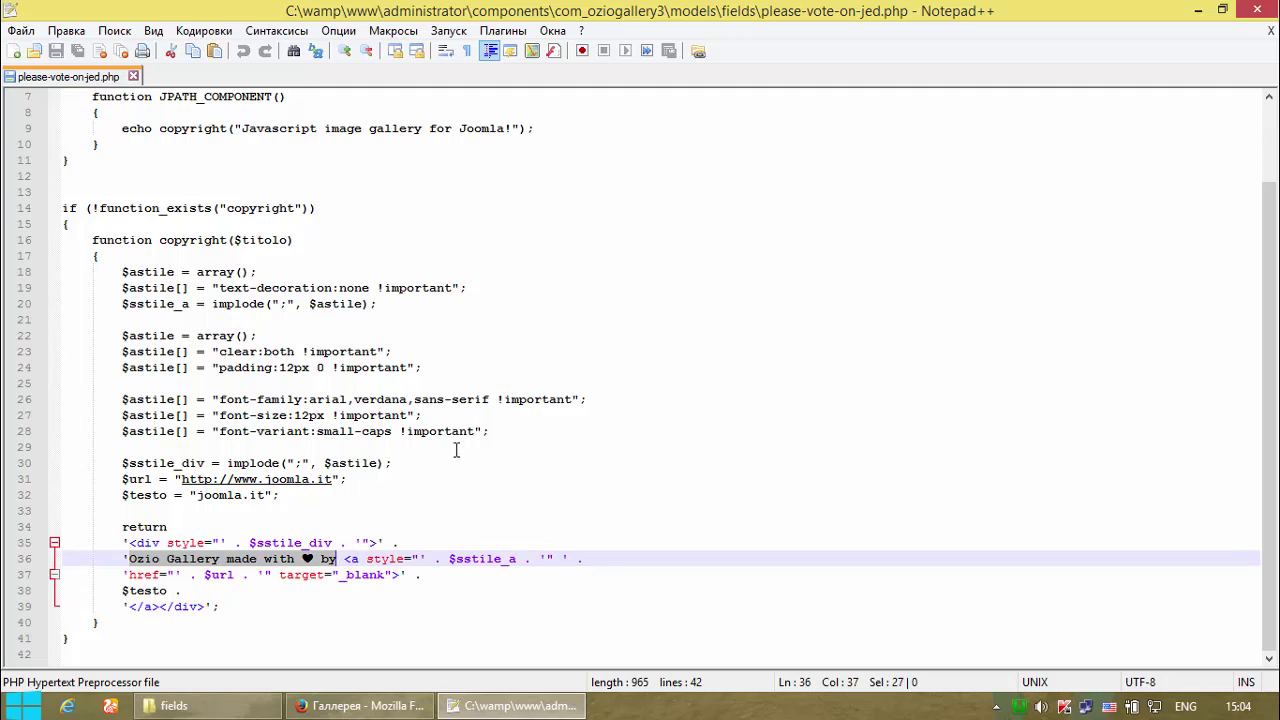
click(411, 506)
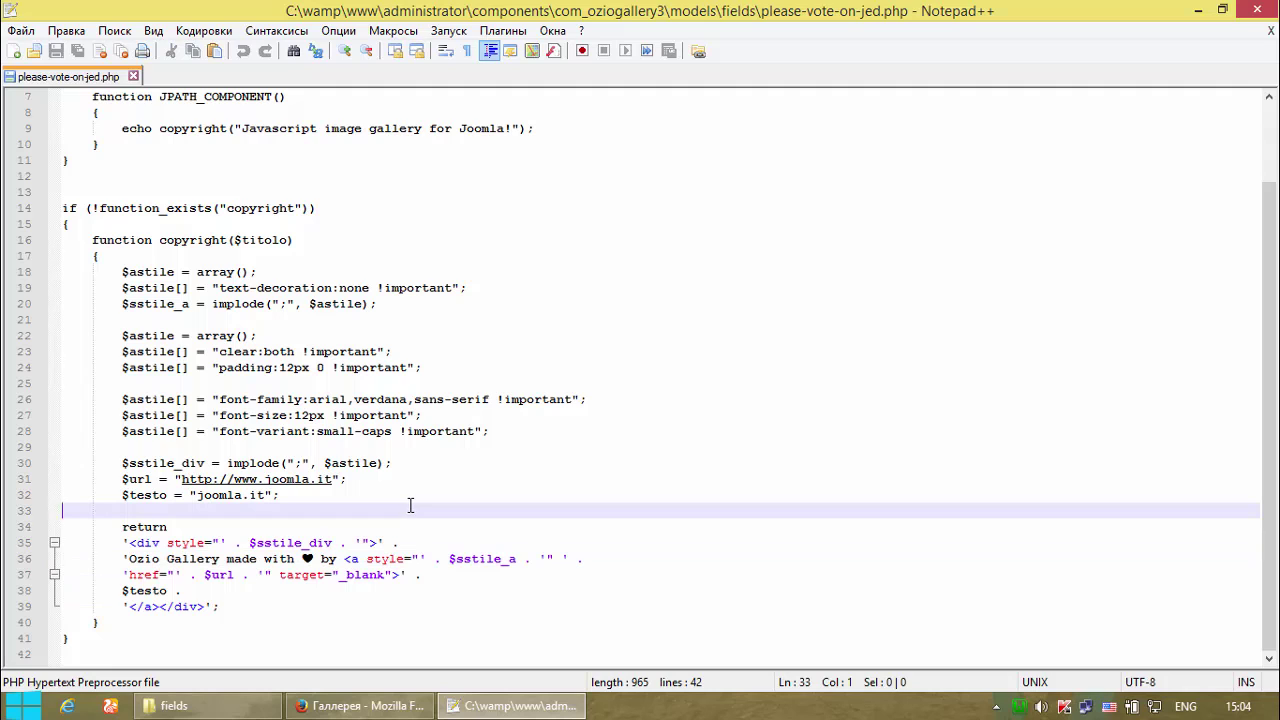
drag(128, 556, 305, 559)
drag(175, 479, 335, 483)
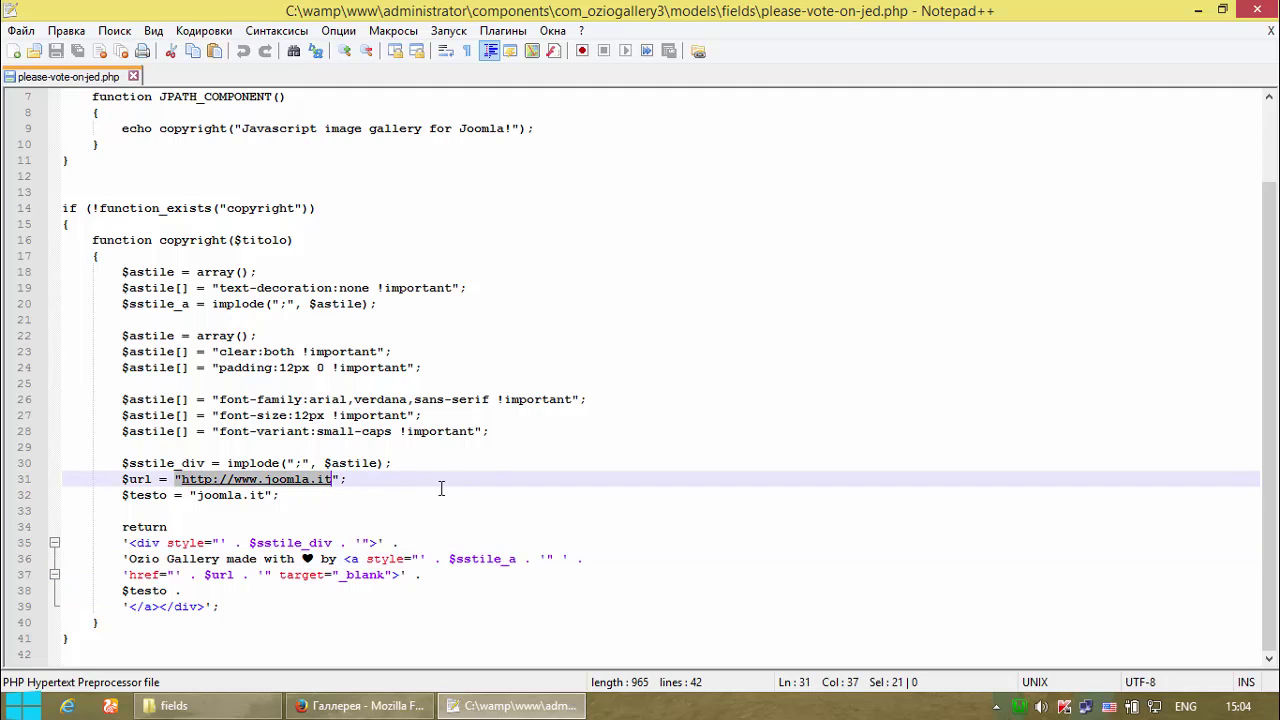
click(507, 420)
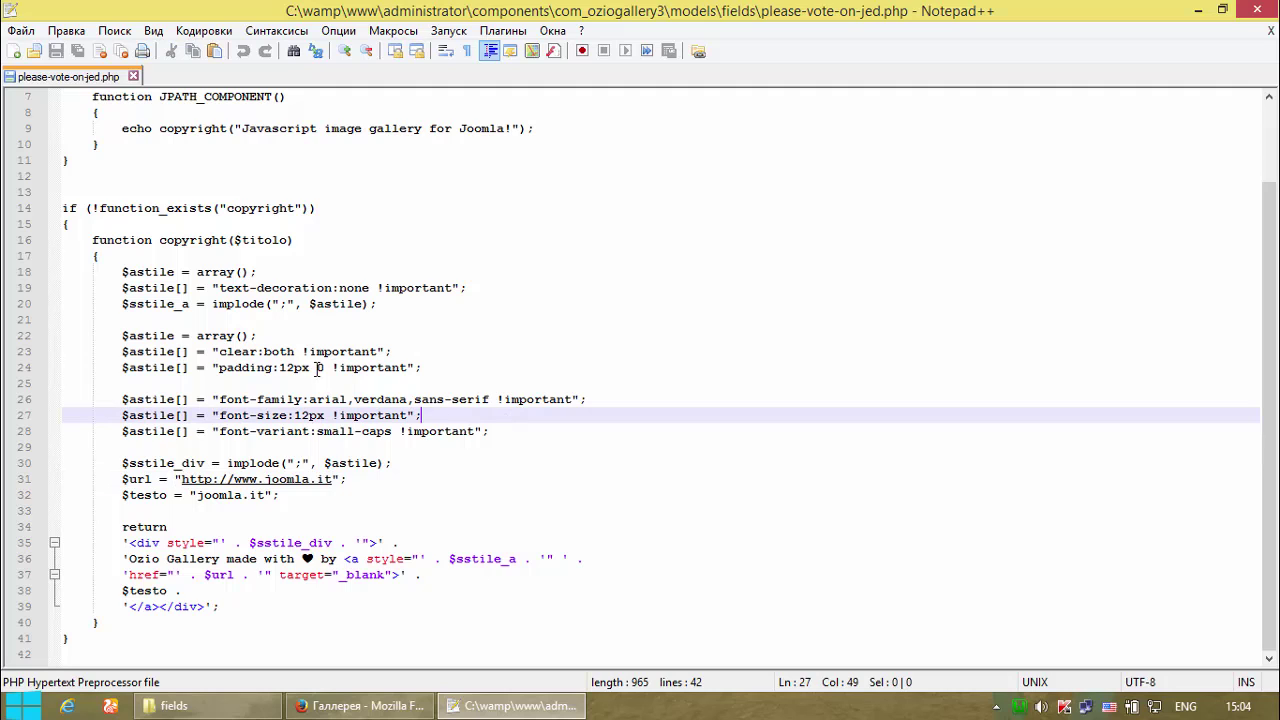
drag(275, 367, 294, 368)
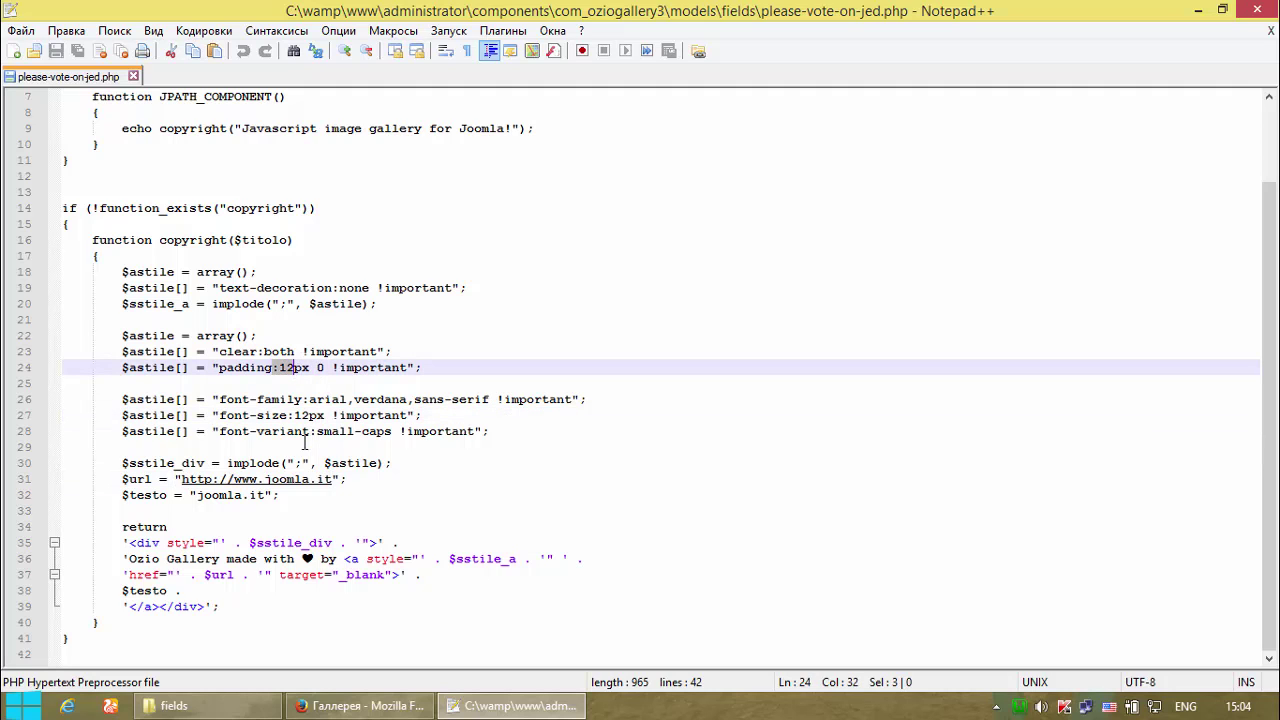
- Try to delete the style, link and return lines inside the copyright function of please-vote-on-jed.php
drag(297, 415, 310, 399)
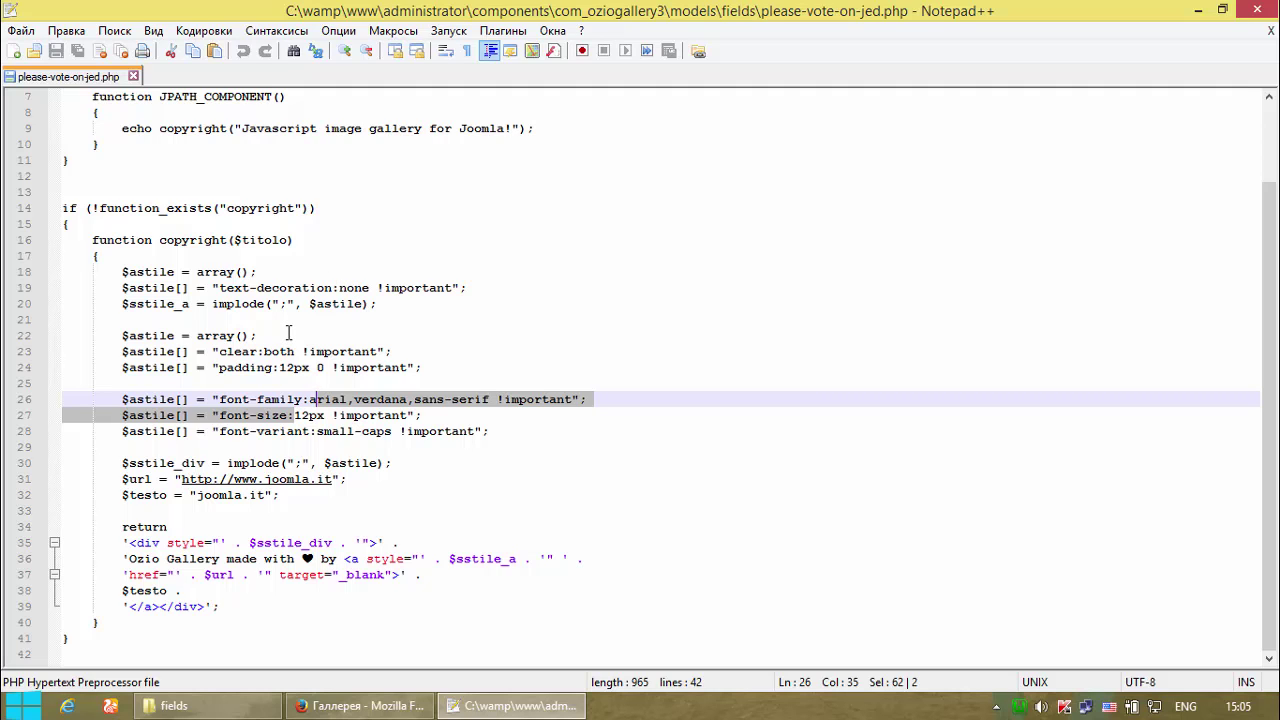
click(190, 321)
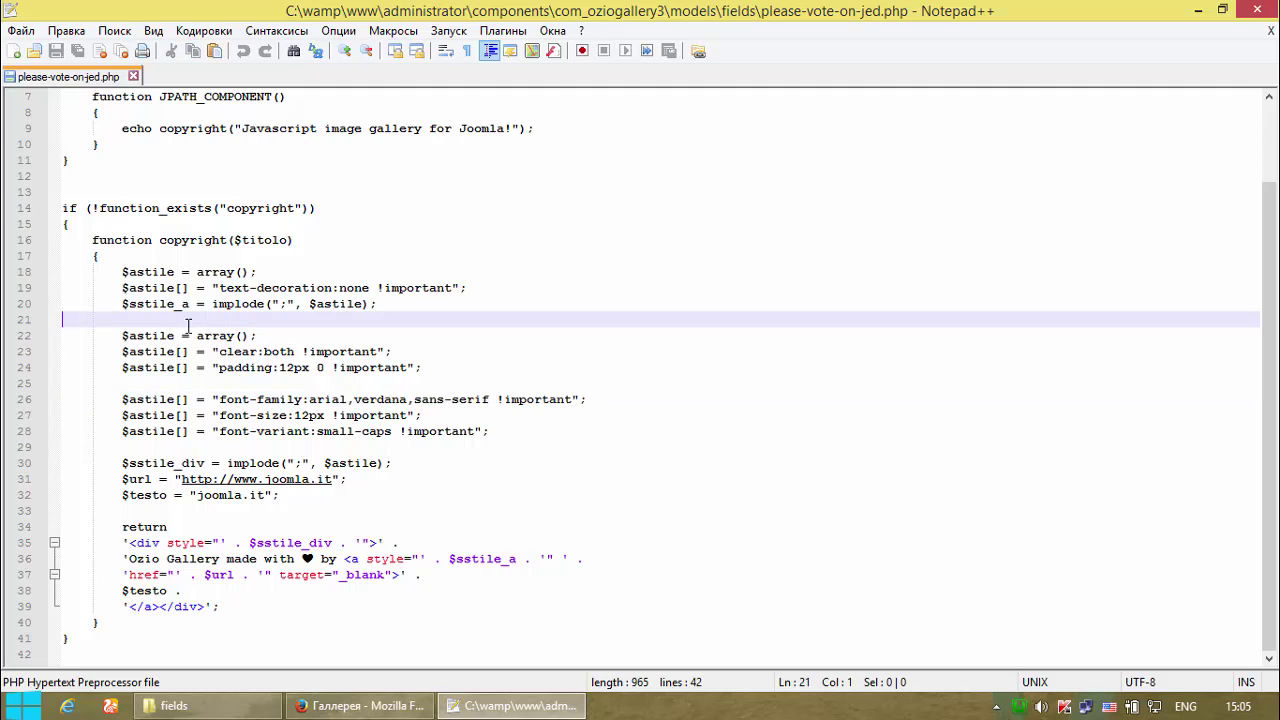
click(122, 271)
drag(122, 271, 143, 270)
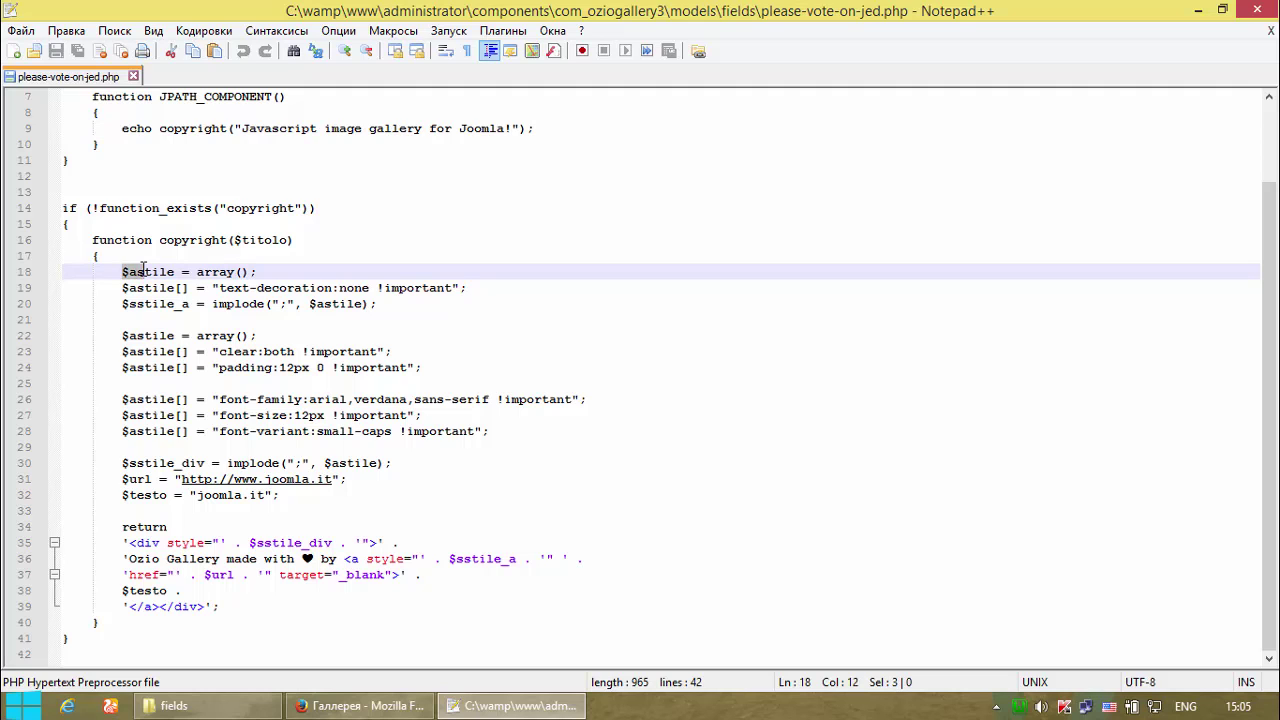
drag(143, 270, 224, 610)
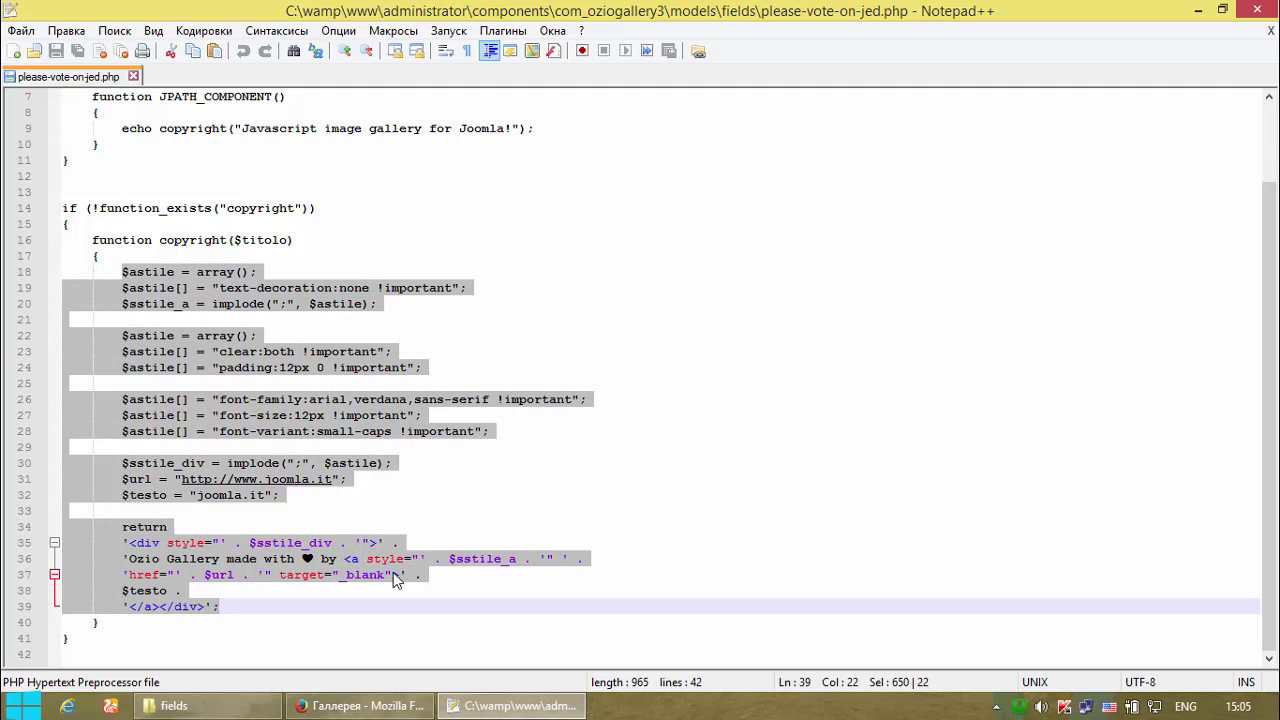
key(Delete)
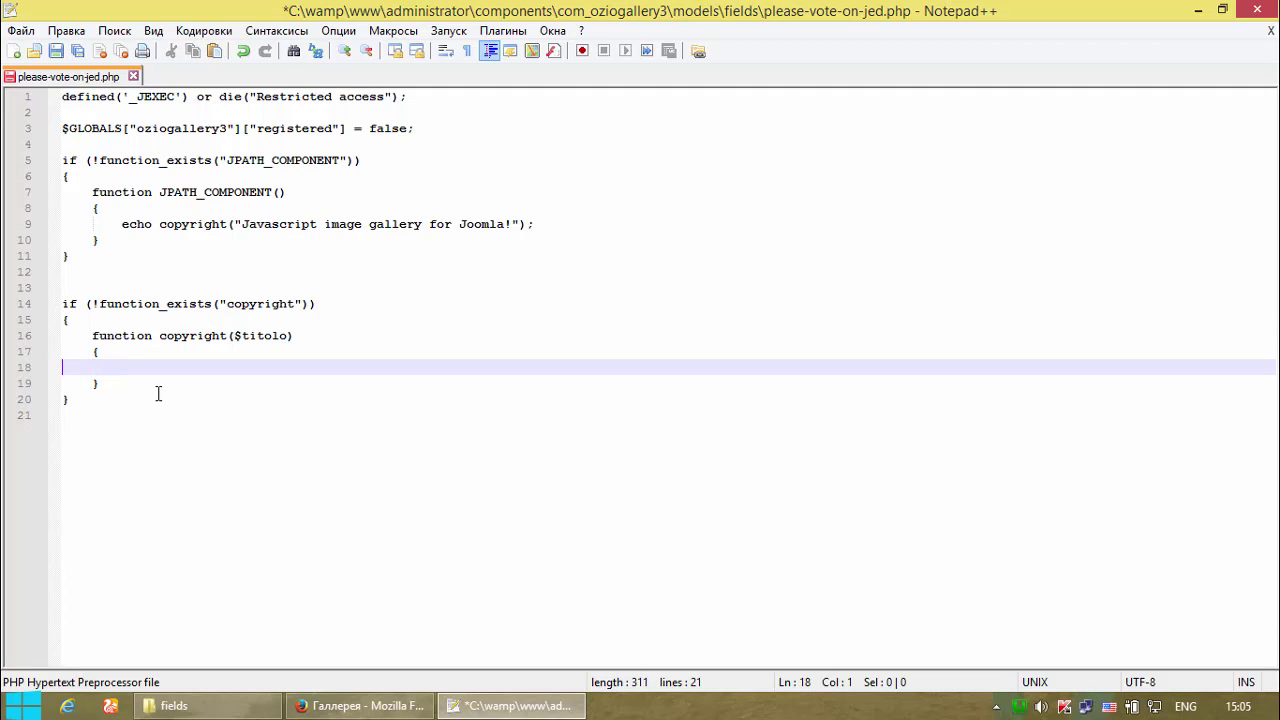
key(BackSpace)
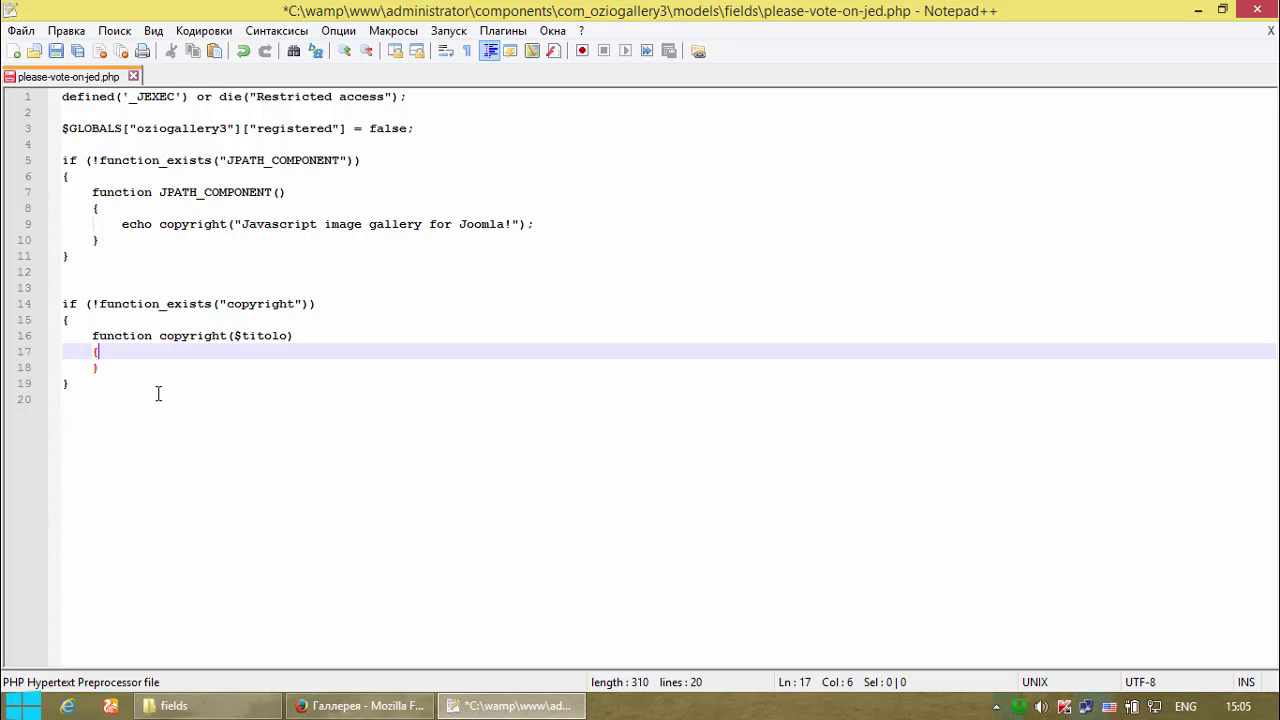
- Undo the deletions made in the body of the copyright function
click(237, 554)
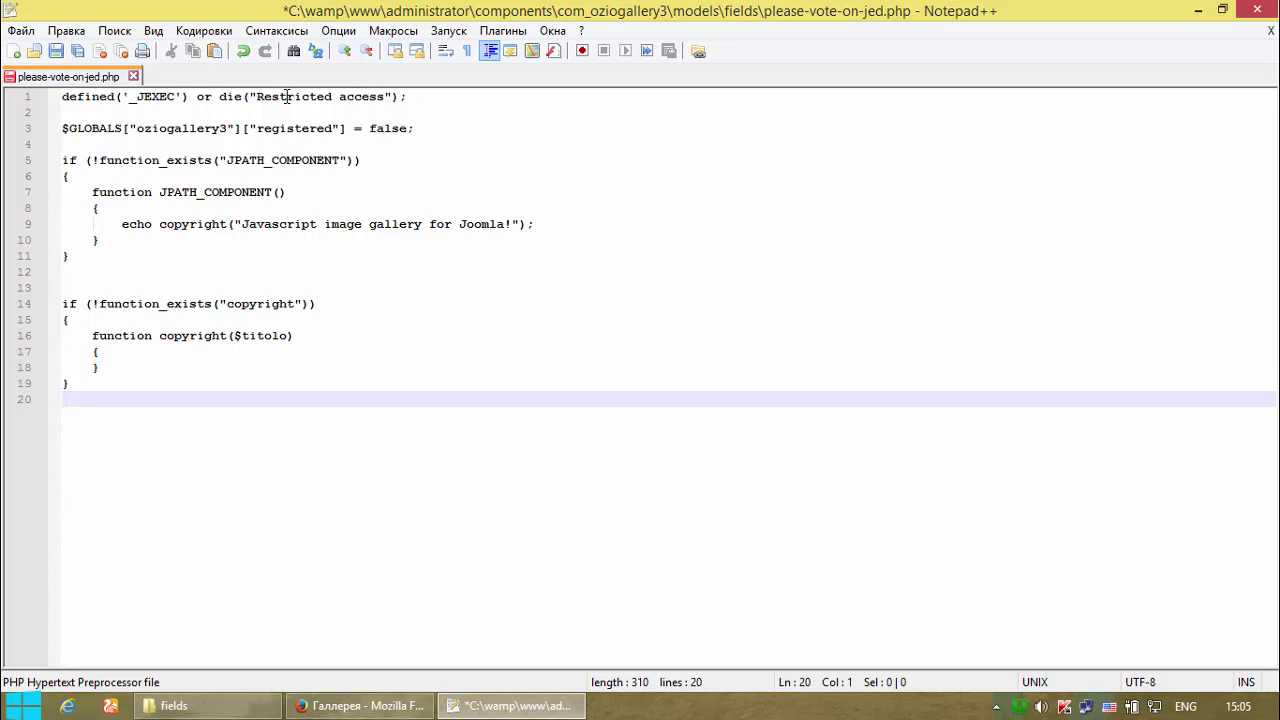
click(150, 351)
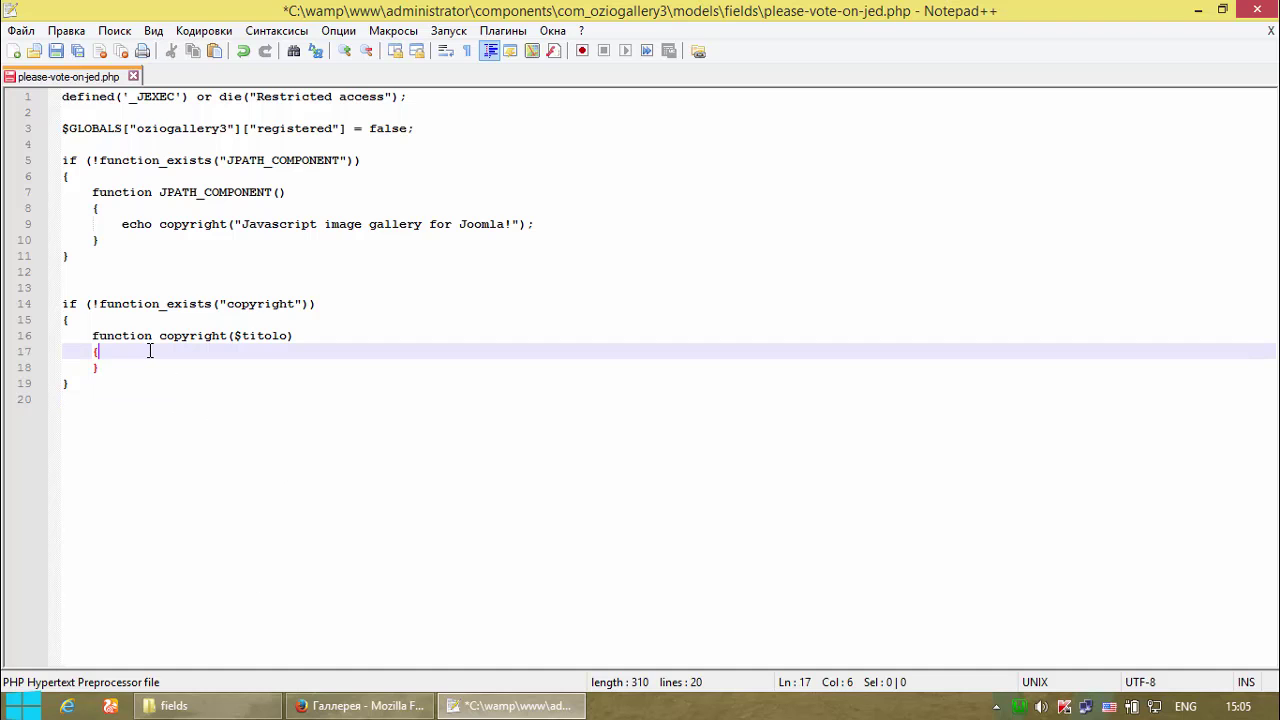
key(Delete)
click(202, 419)
click(243, 51)
click(243, 51)
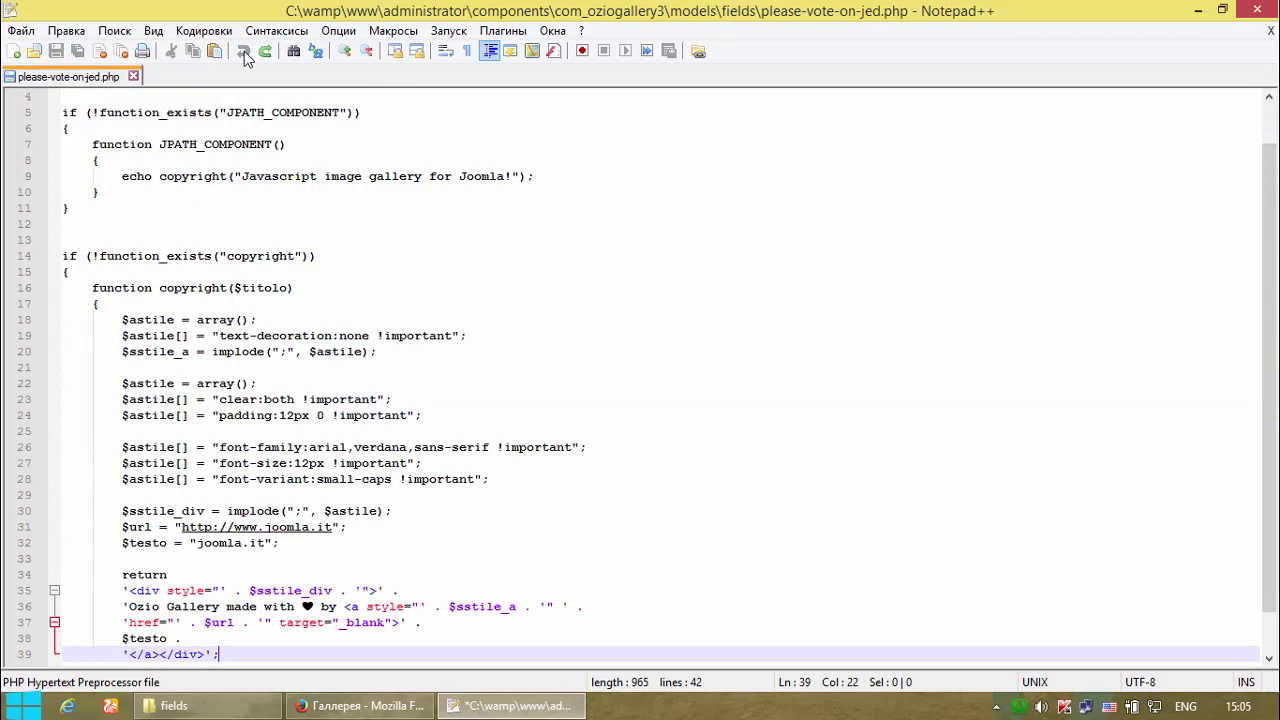
- Delete all code between the copyright function's braces, save please-vote-on-jed.php and close Notepad++
drag(122, 318, 237, 651)
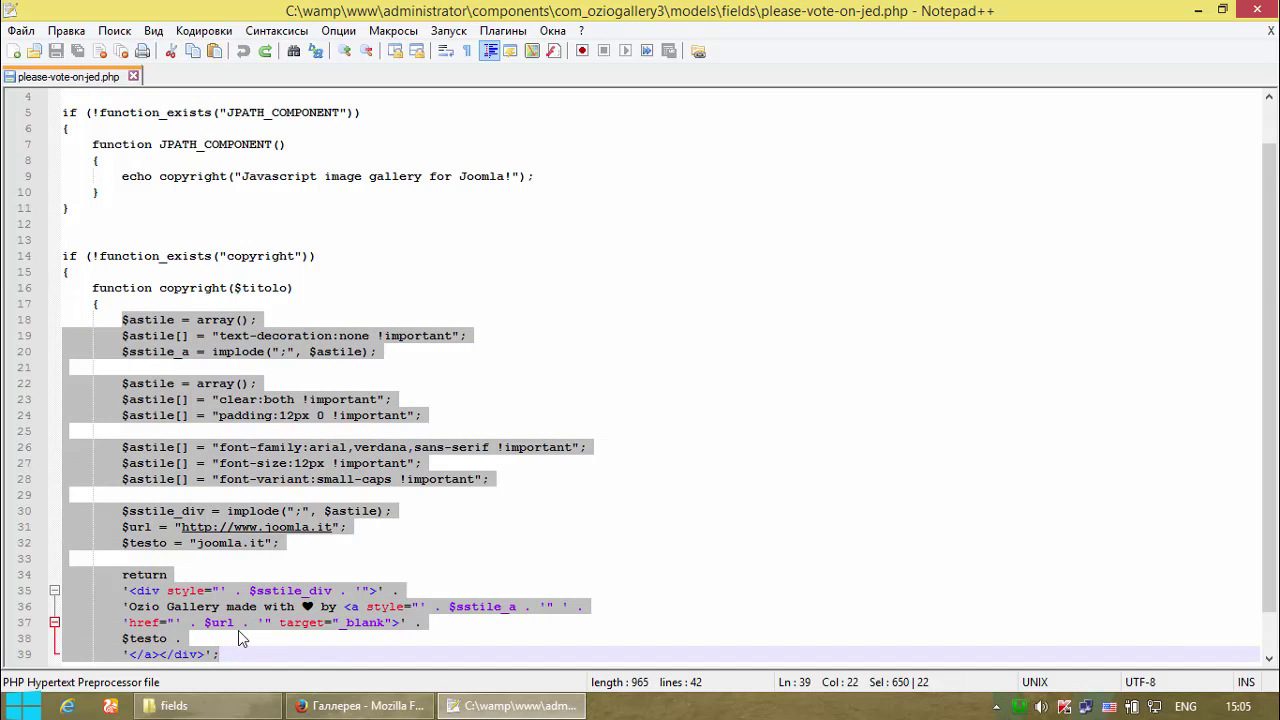
key(Delete)
click(55, 52)
click(1257, 9)
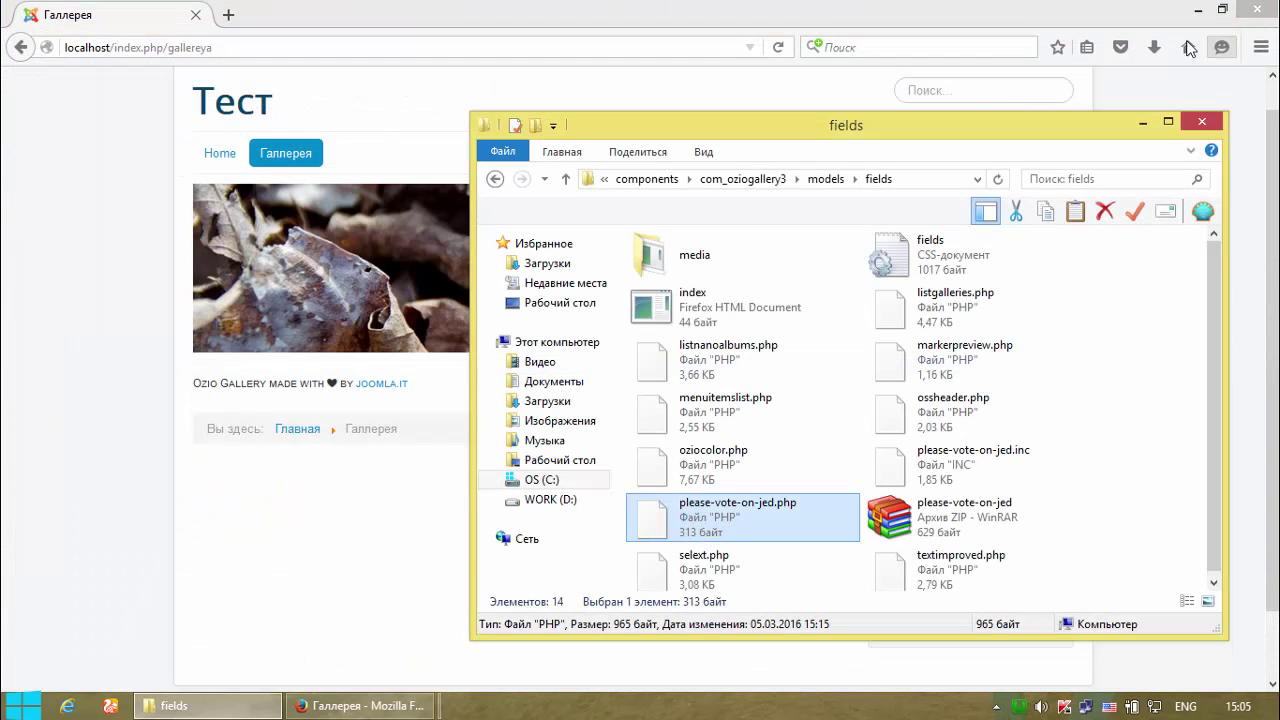
- Add the edited please-vote-on-jed.php to the please-vote-on-jed archive in the fields folder and close the archive
drag(680, 520, 909, 517)
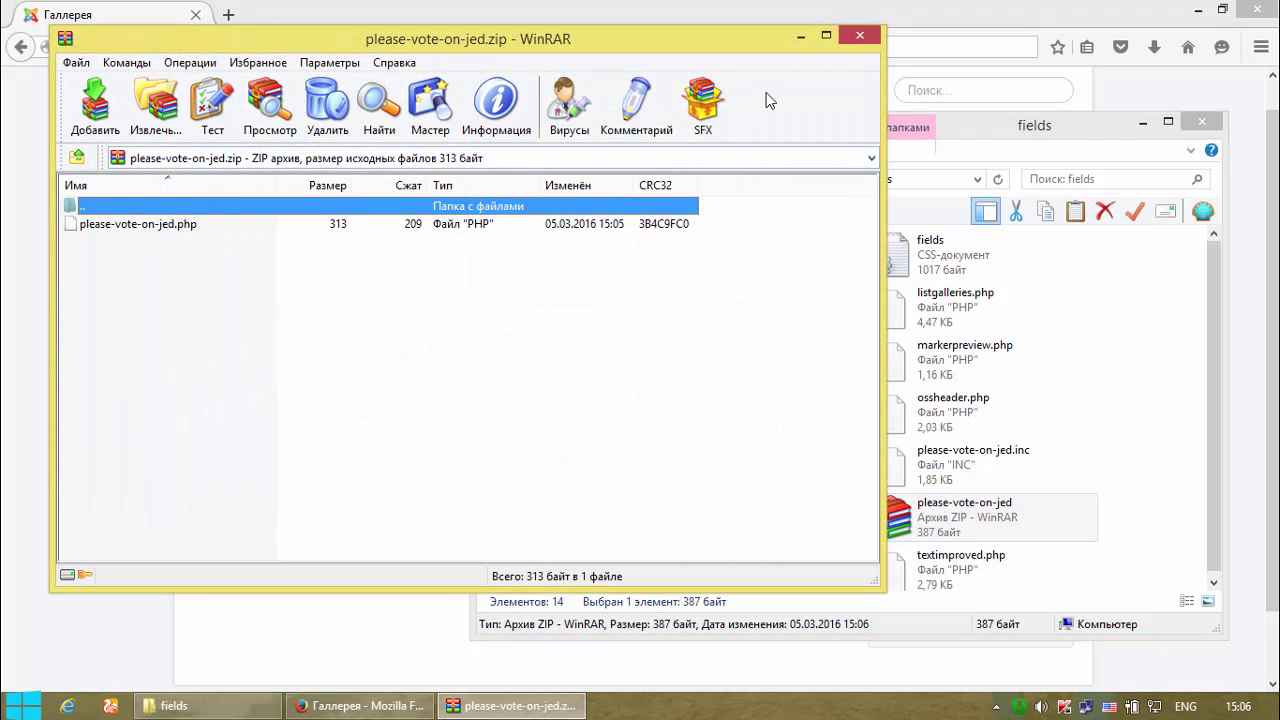
click(862, 38)
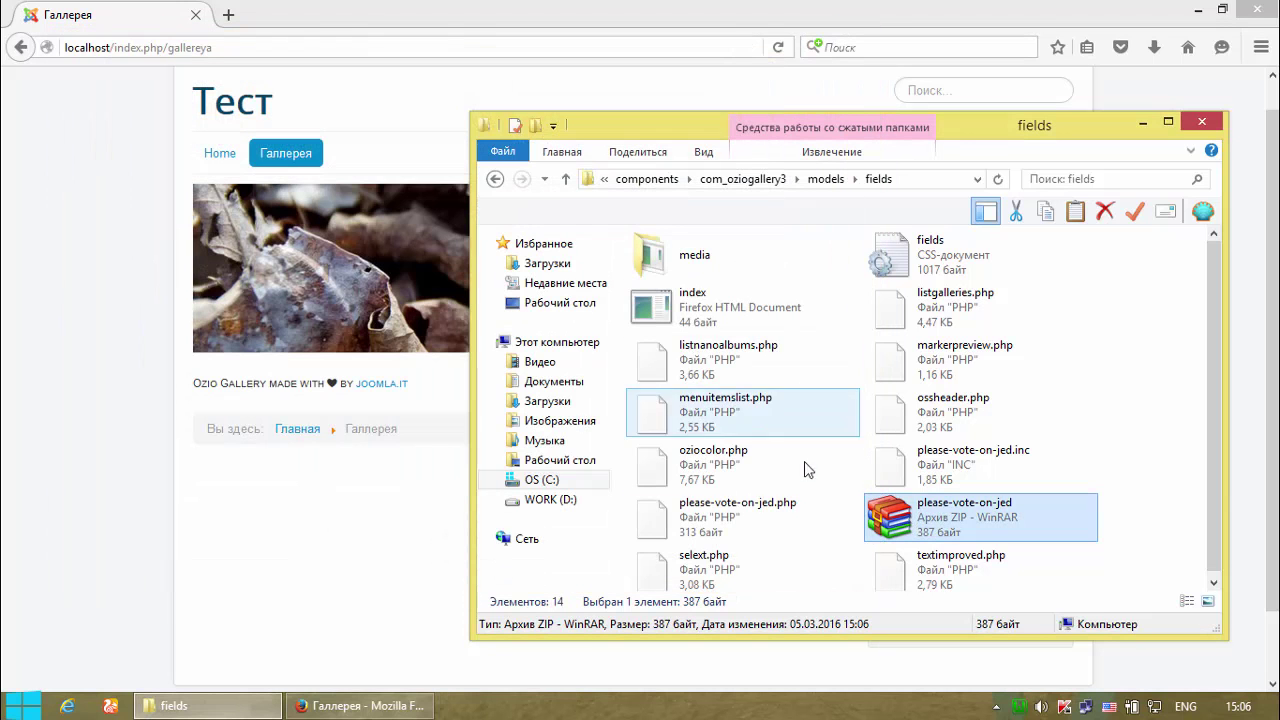
- Switch to Firefox and reload the Галлерея page to check the copyright line below the image
drag(700, 125, 747, 75)
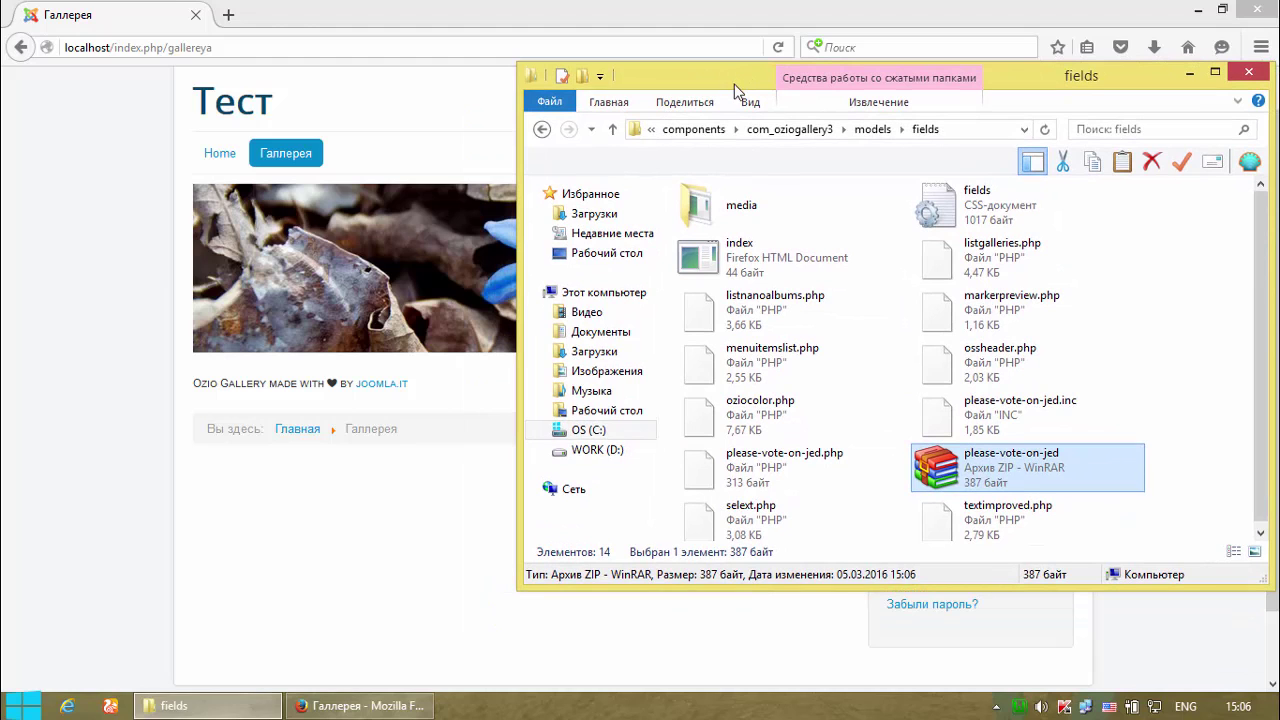
click(104, 109)
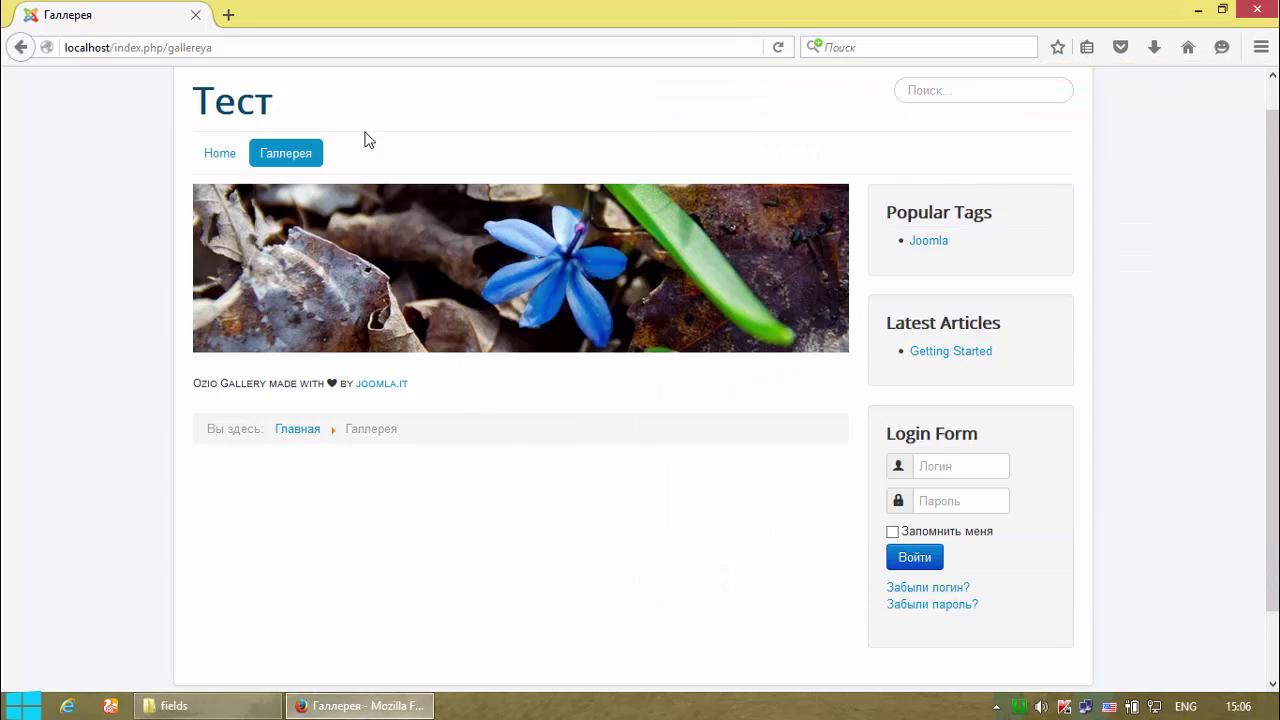
click(779, 47)
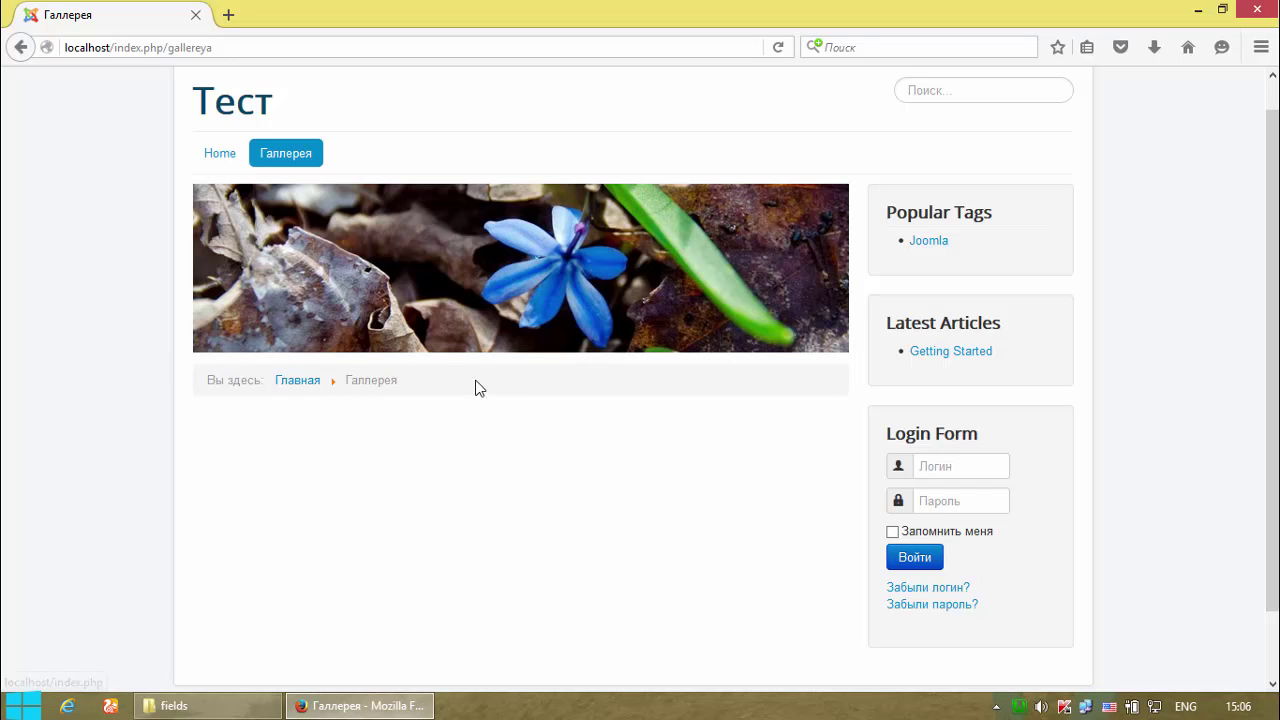
- Return to the www folder in the file explorer and open components\com_oziogallery3
click(257, 708)
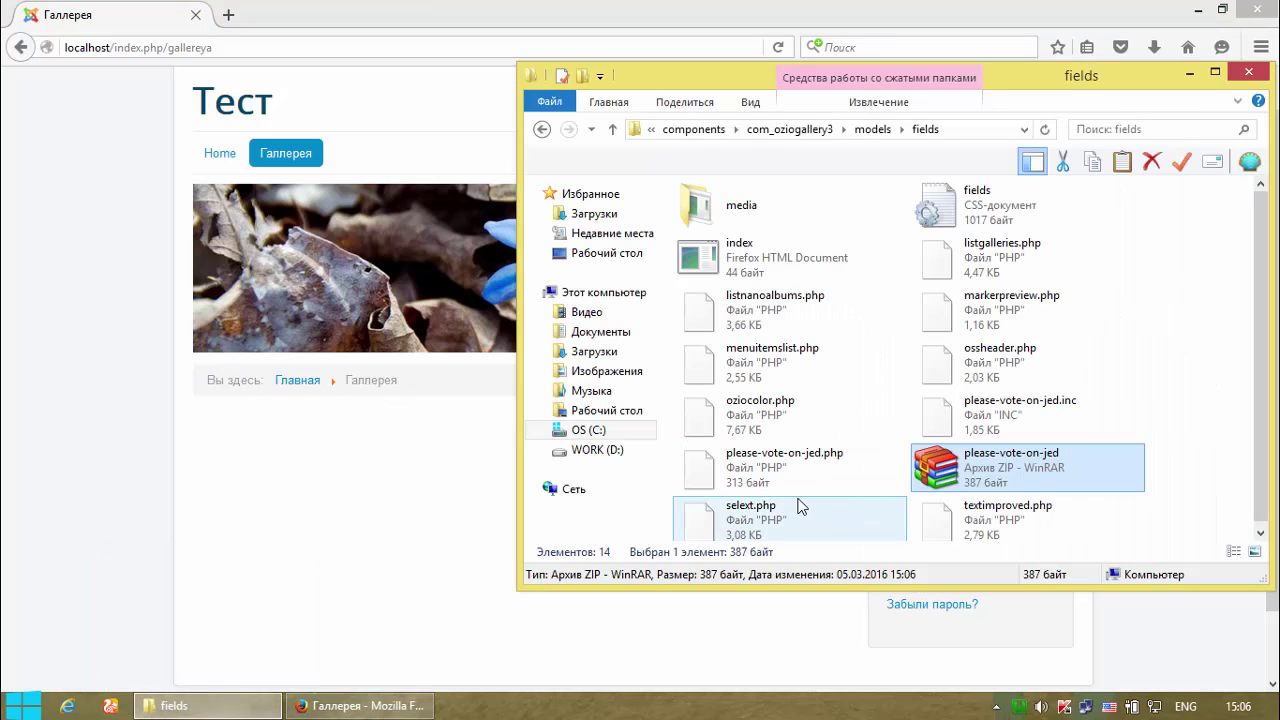
click(795, 468)
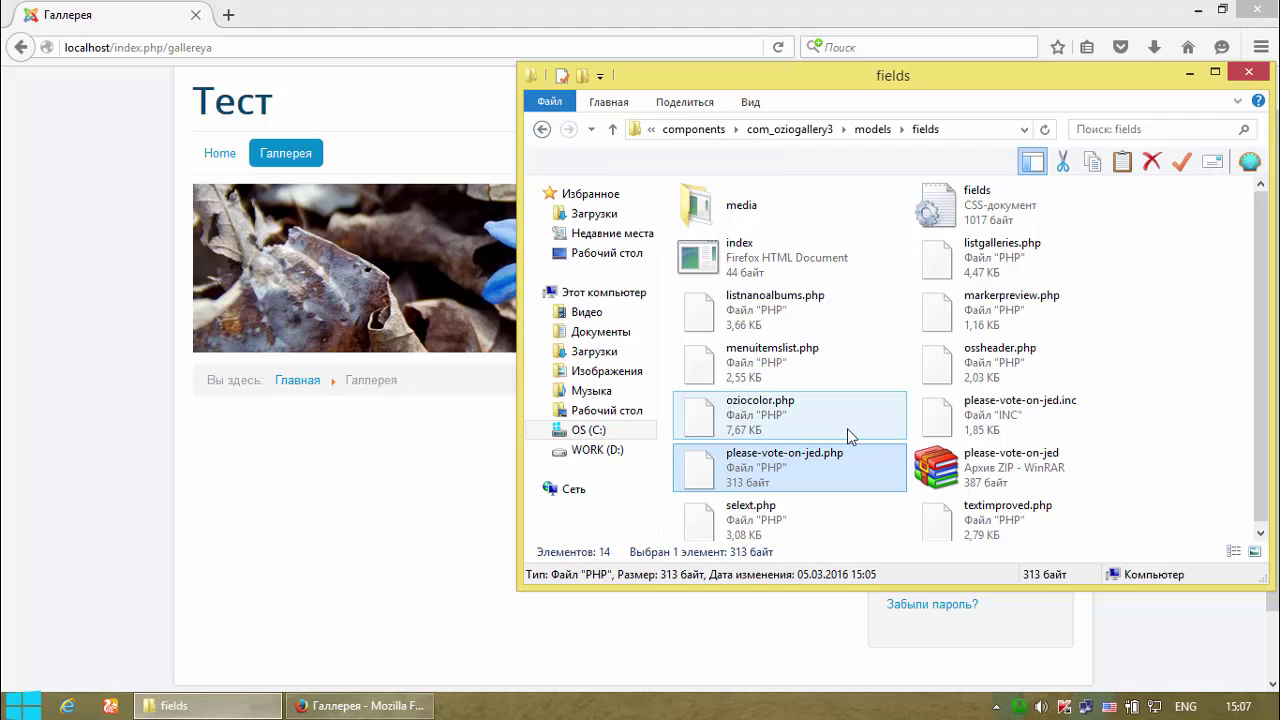
click(541, 129)
click(541, 129)
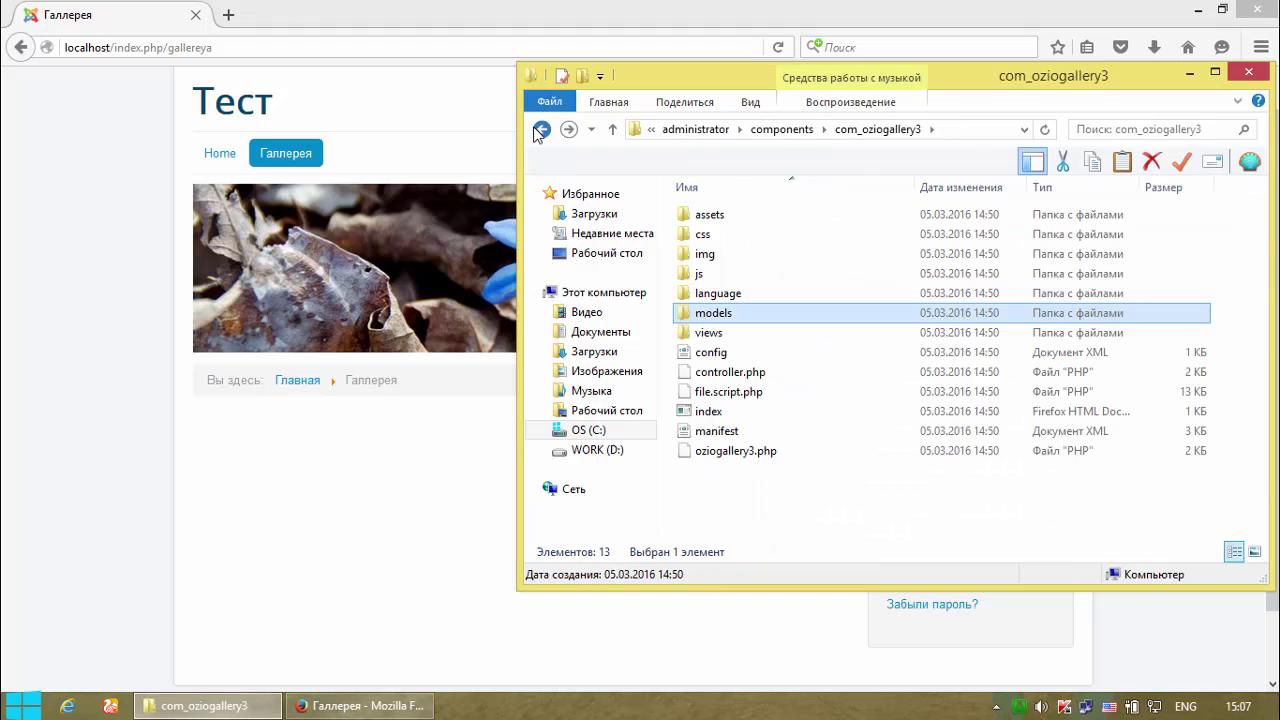
click(541, 129)
click(541, 129)
click(541, 129)
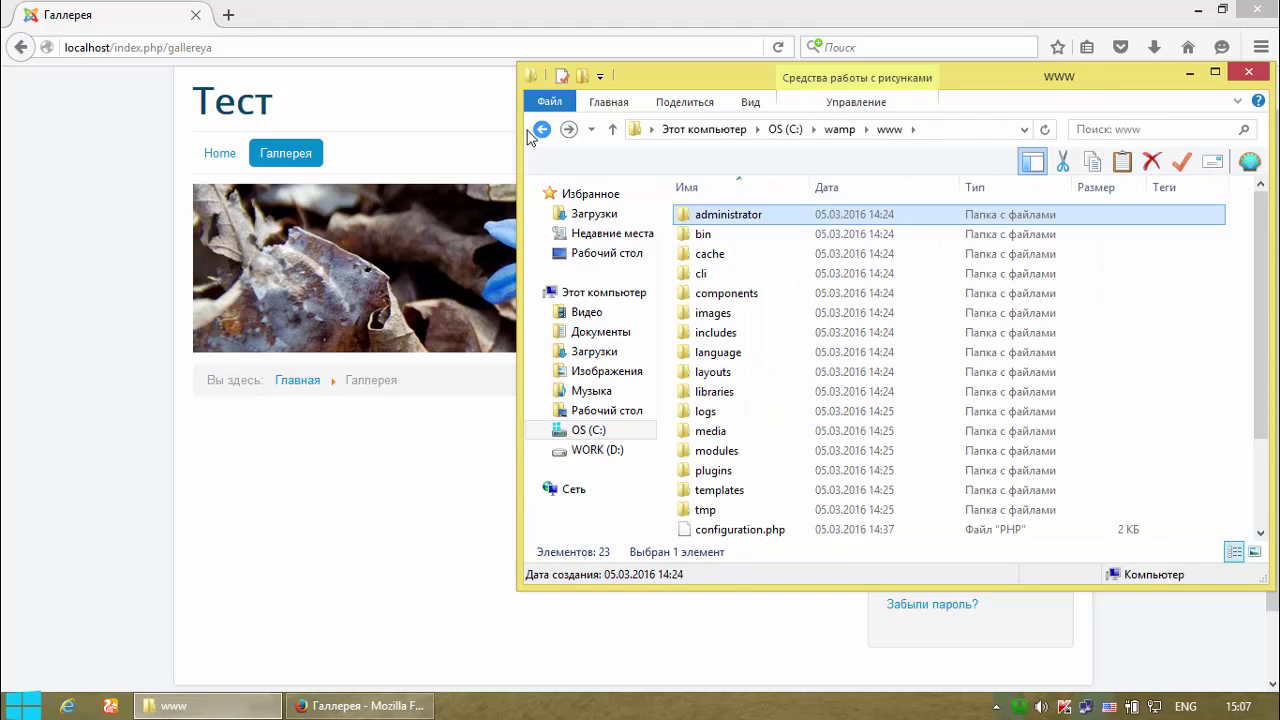
double_click(748, 296)
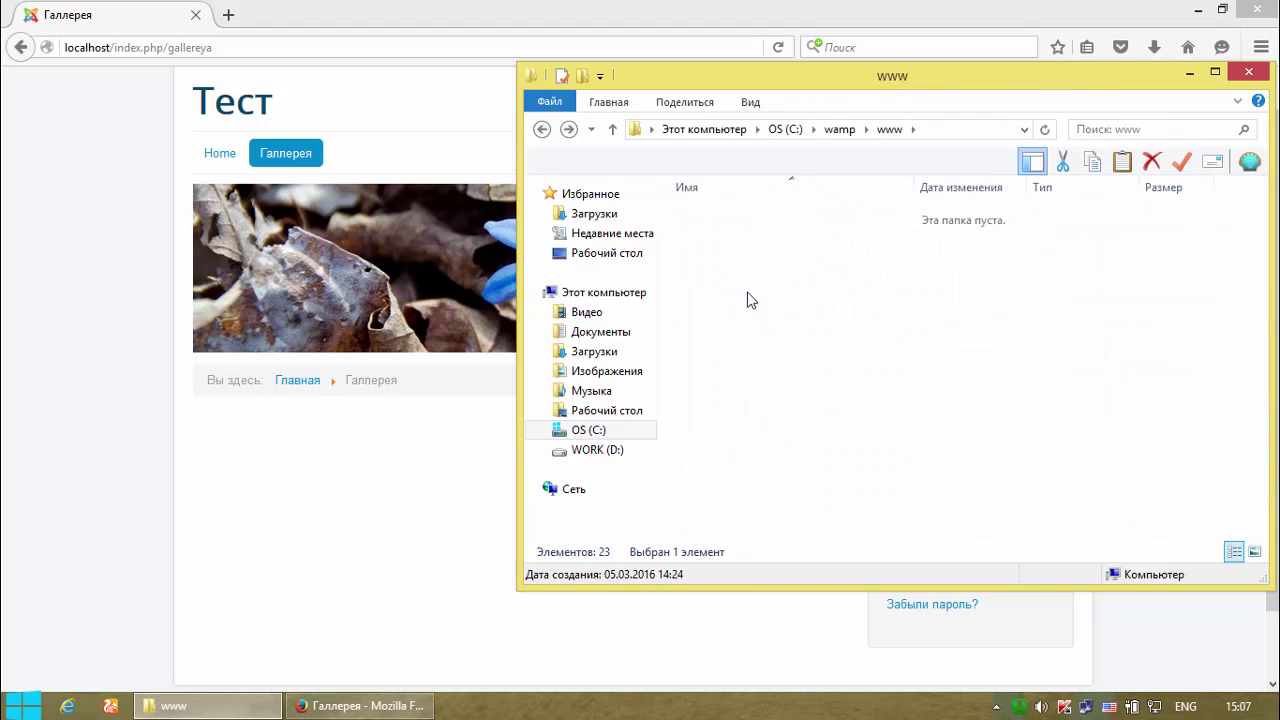
click(766, 414)
double_click(766, 414)
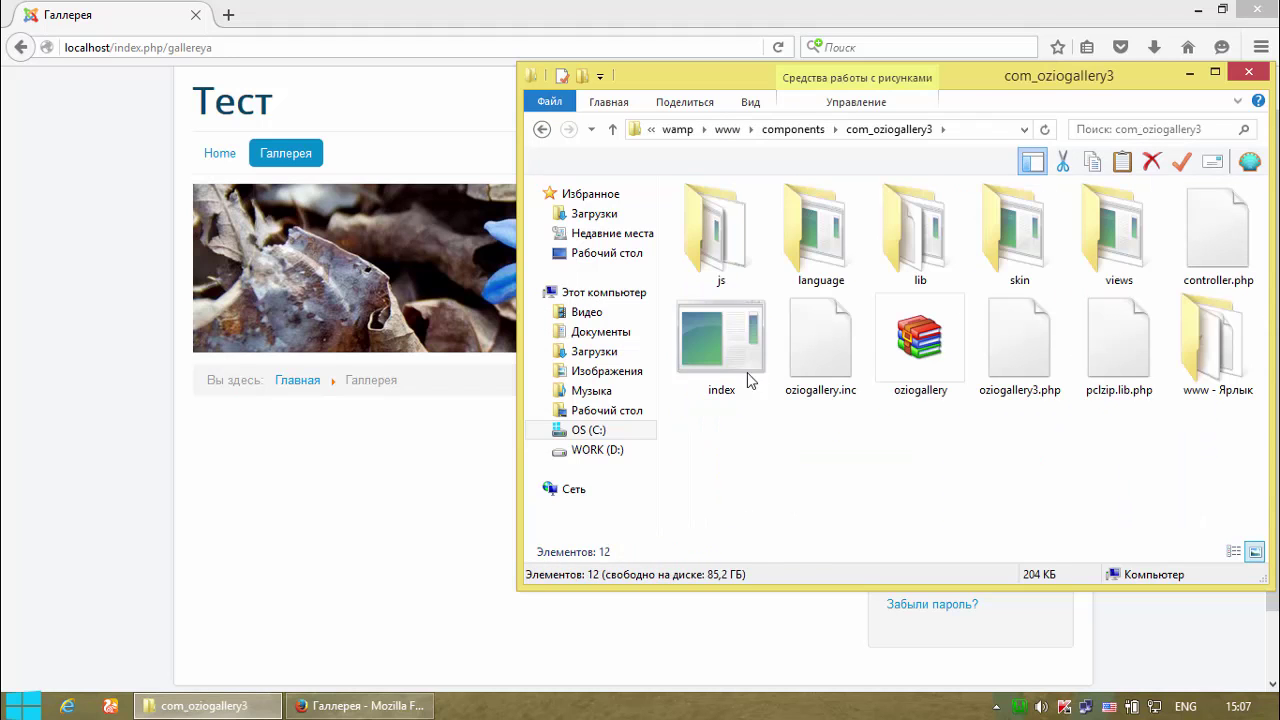
- Extract oziogallery.php from the oziogallery archive into the com_oziogallery3 folder and close the archive
double_click(920, 350)
drag(136, 229, 1063, 480)
click(859, 36)
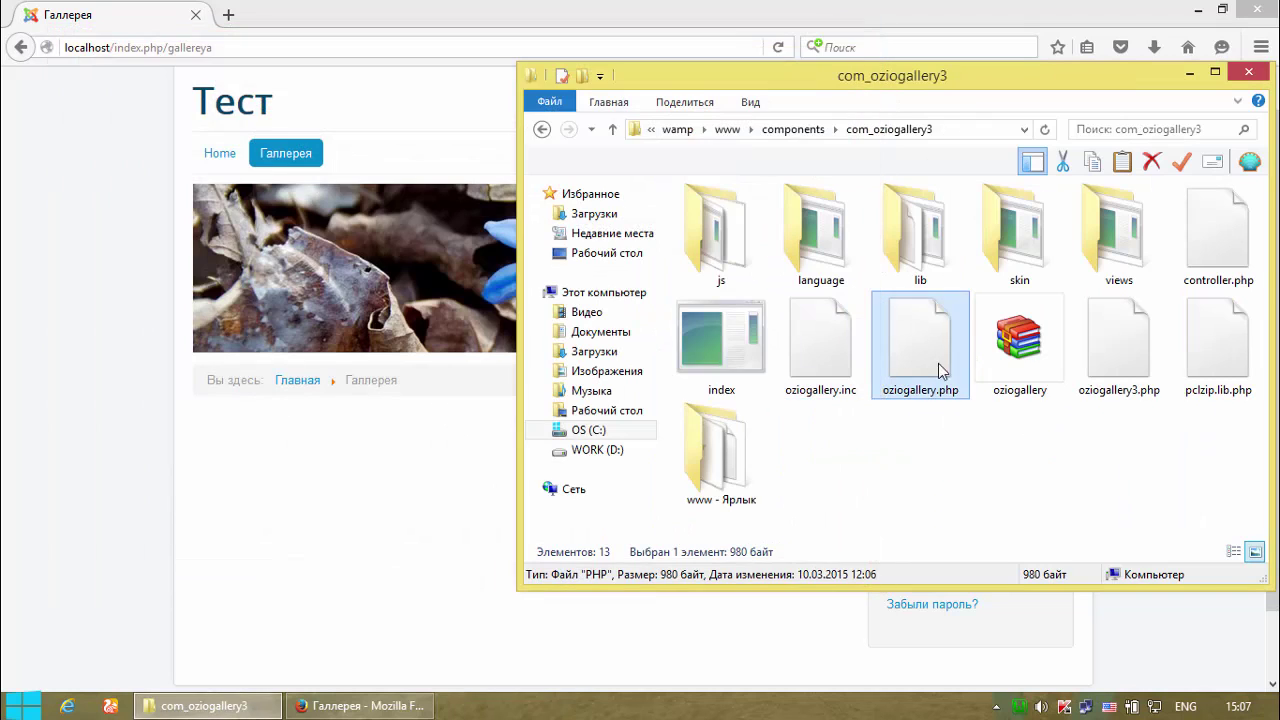
- Open oziogallery.php in Notepad++ and examine its copyright function, checking it against the gallery page in Firefox
right_click(928, 312)
click(985, 370)
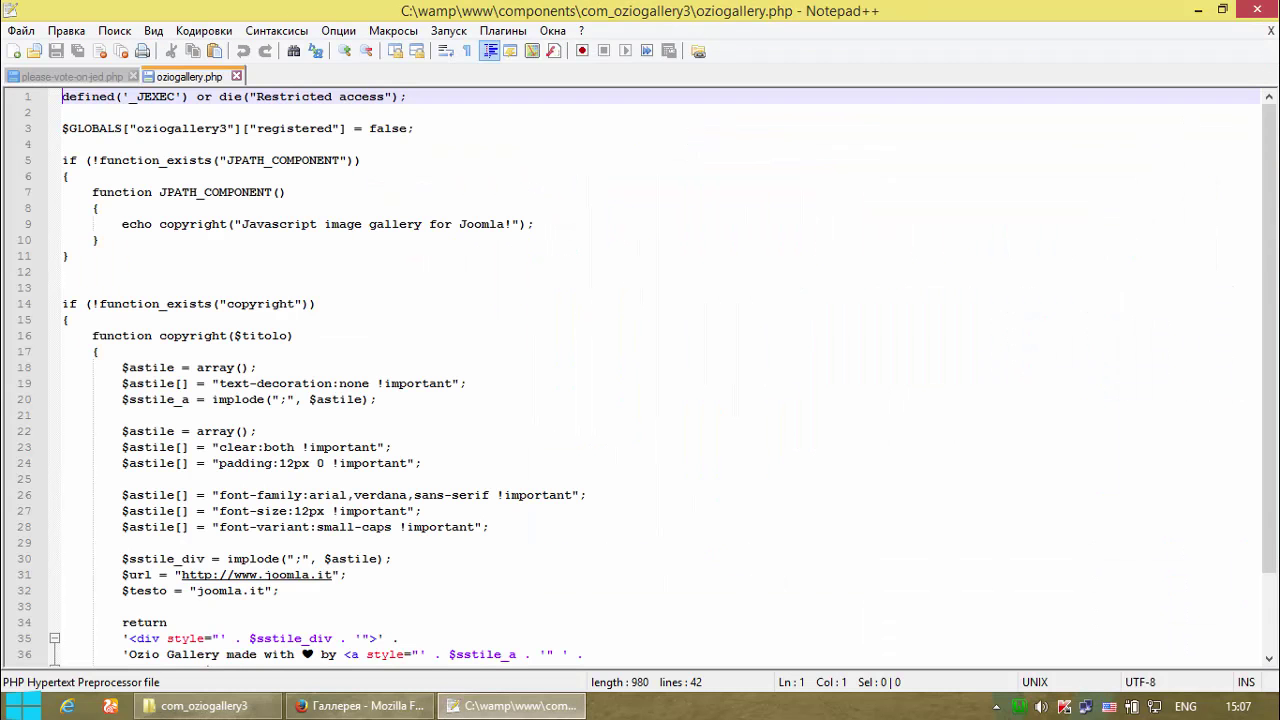
scroll(1268, 366, down, 2)
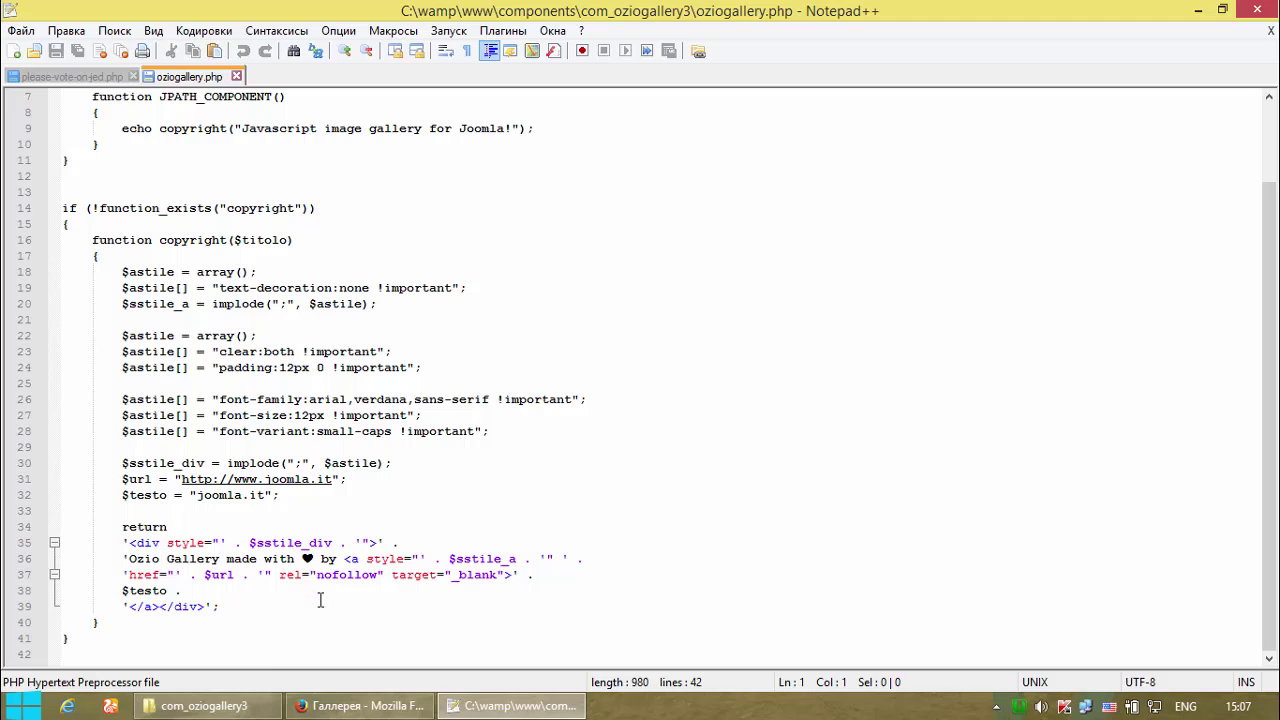
click(362, 706)
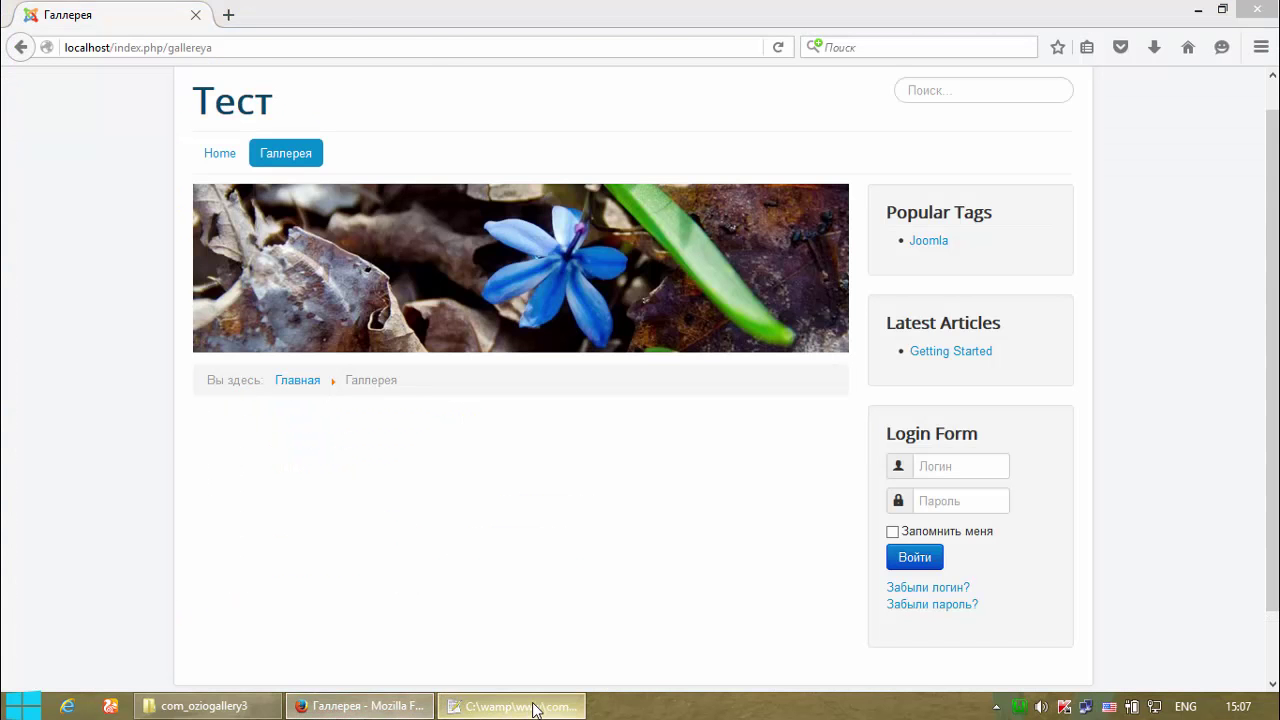
click(533, 708)
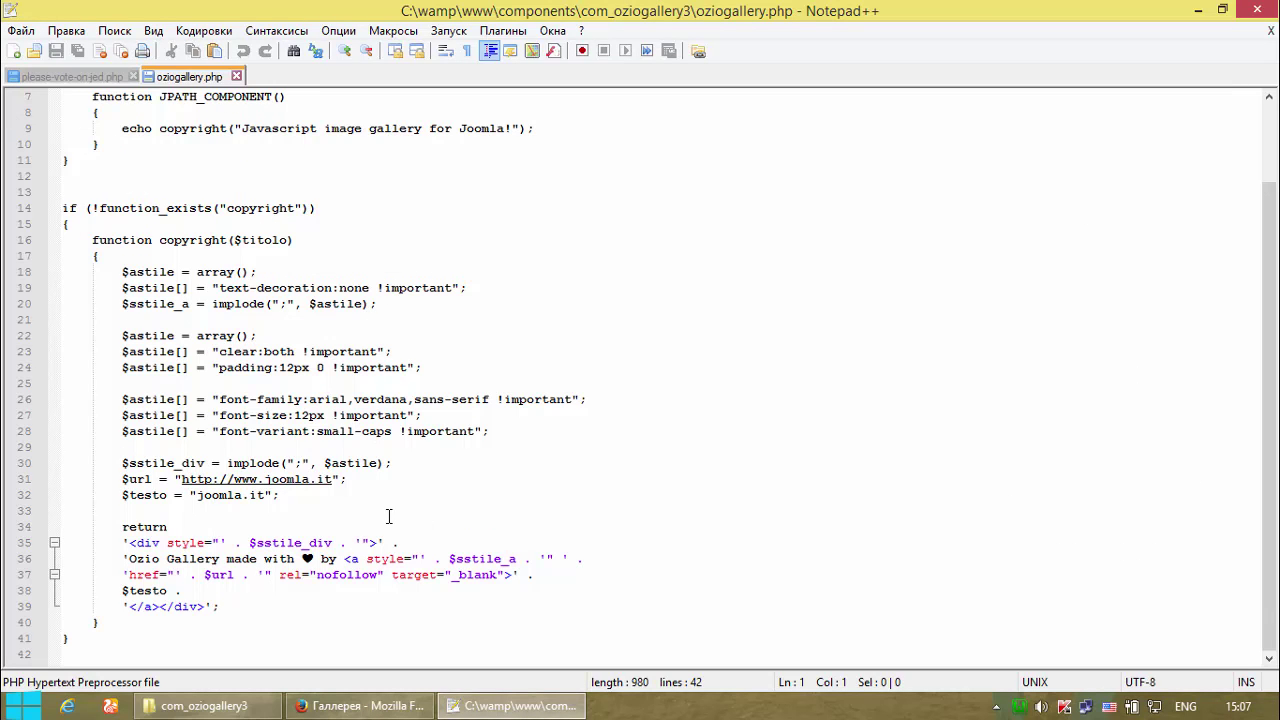
- Close the open PHP files, Notepad++ and the com_oziogallery3 folder window to return to the gallery page
click(240, 708)
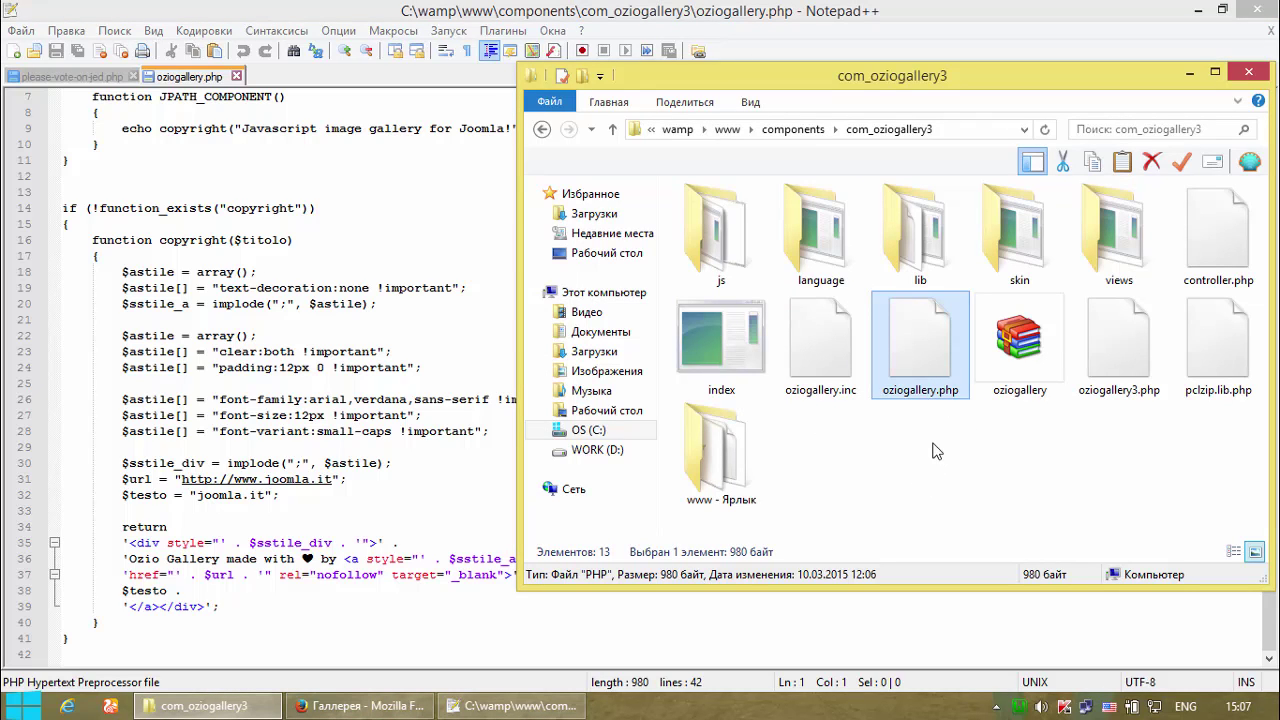
drag(1176, 84, 873, 104)
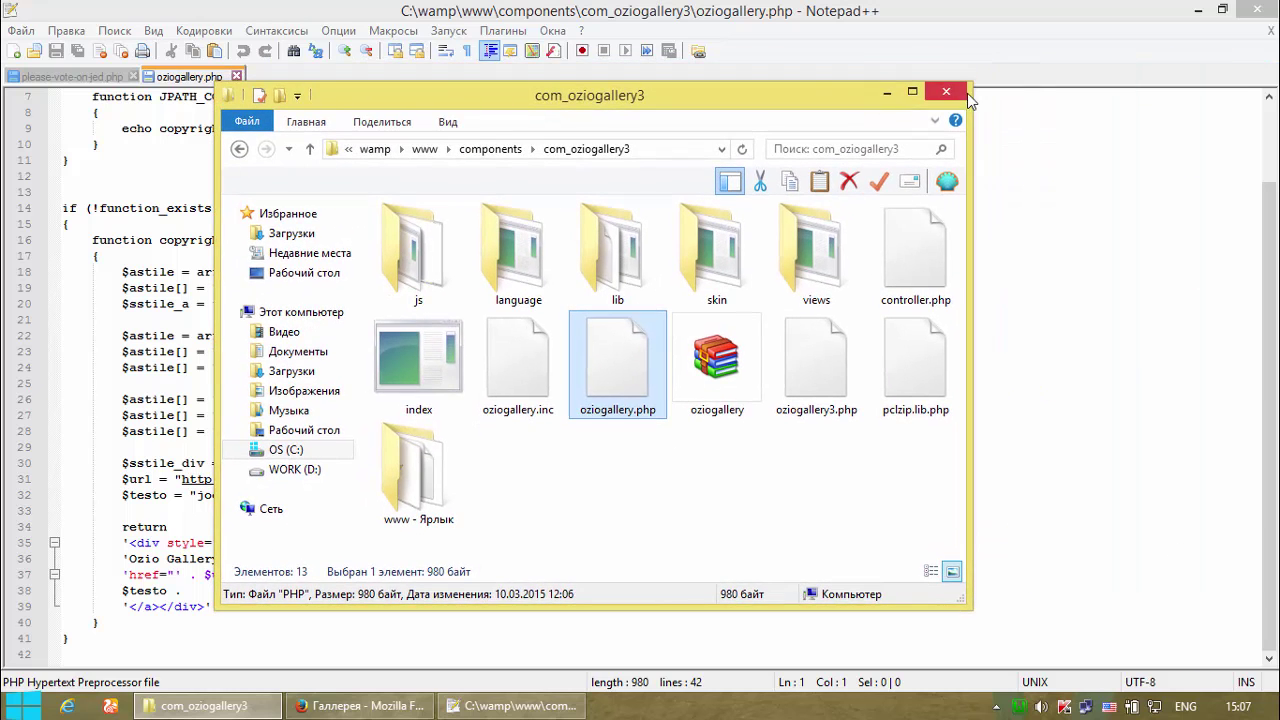
click(250, 80)
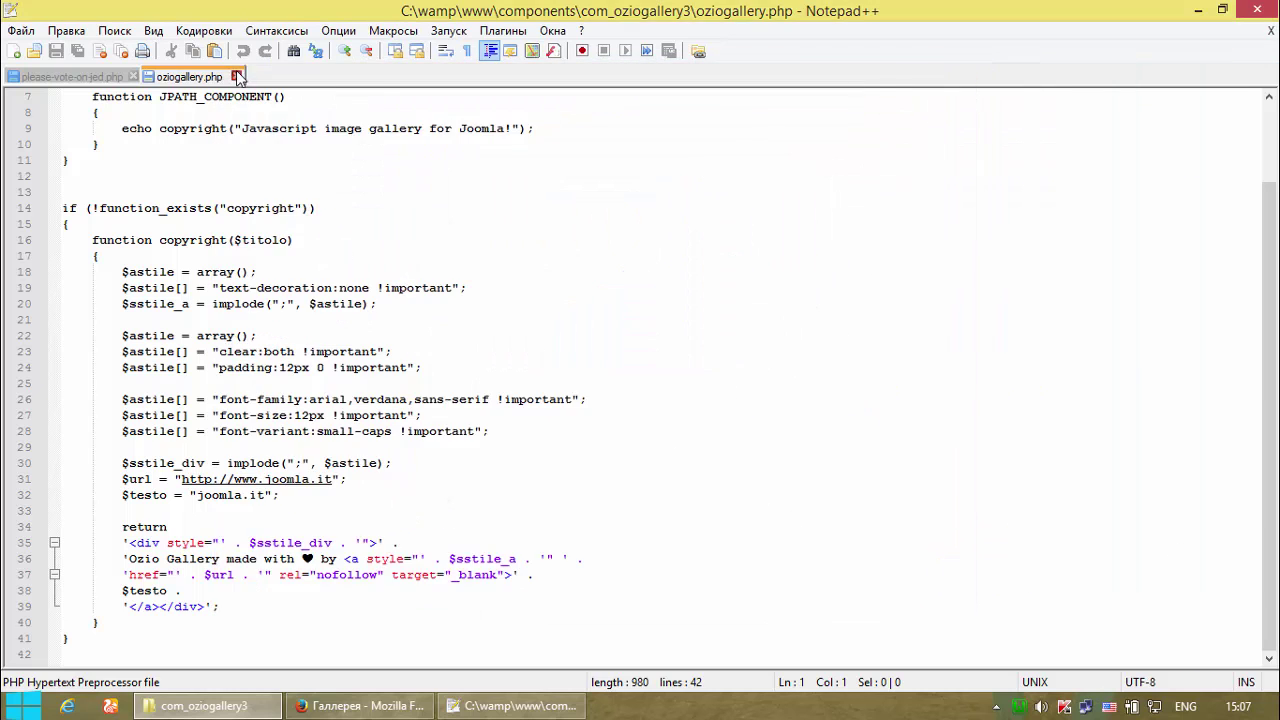
key(ctrl+w)
key(ctrl+w)
click(1257, 9)
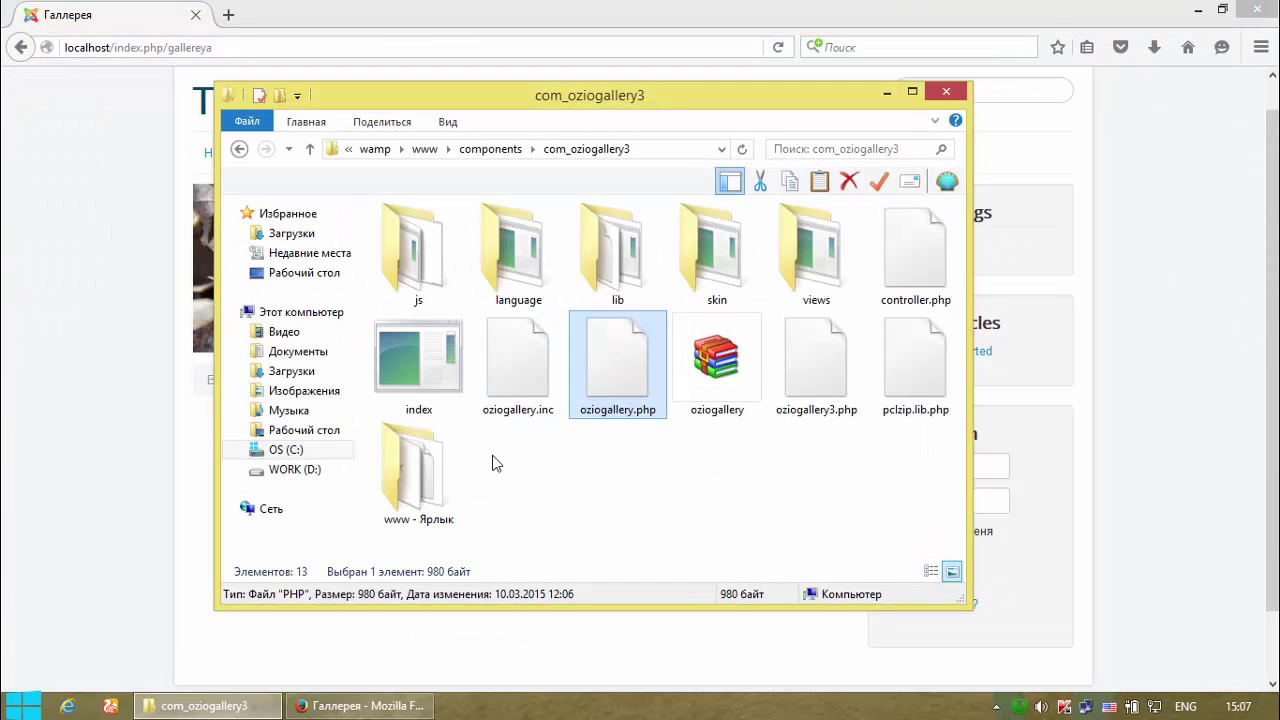
drag(832, 96, 890, 100)
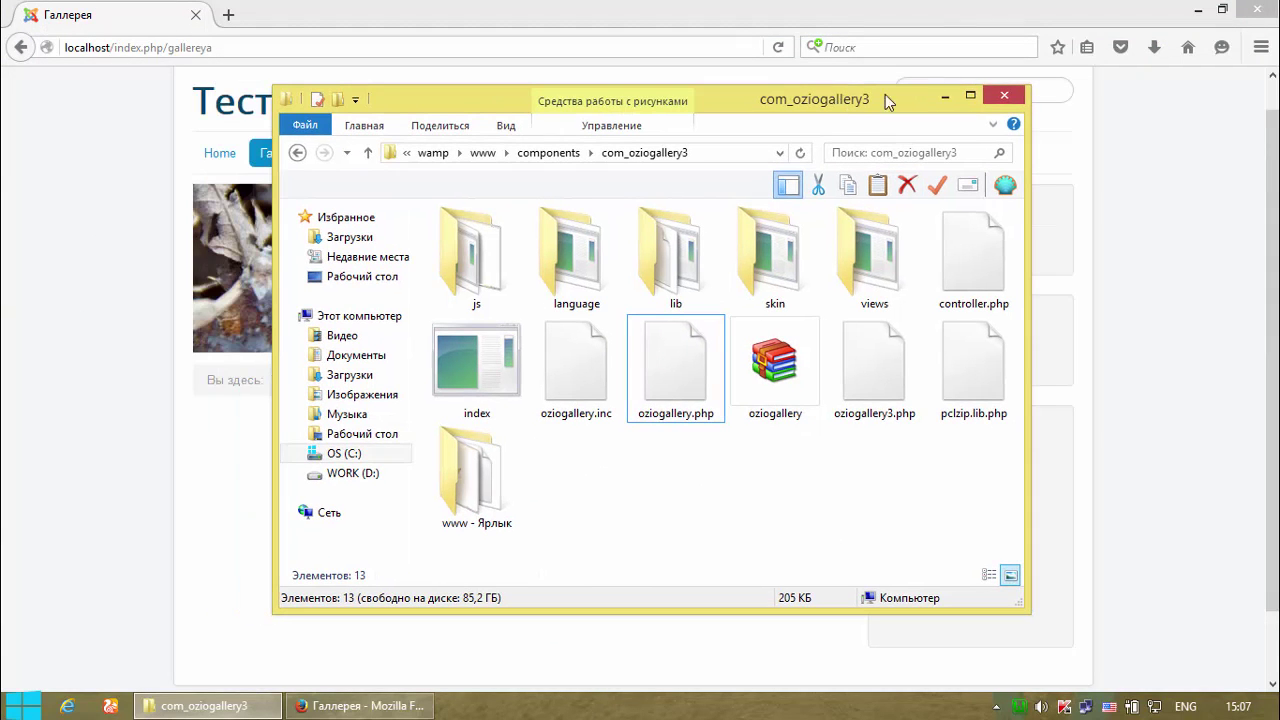
click(1004, 96)
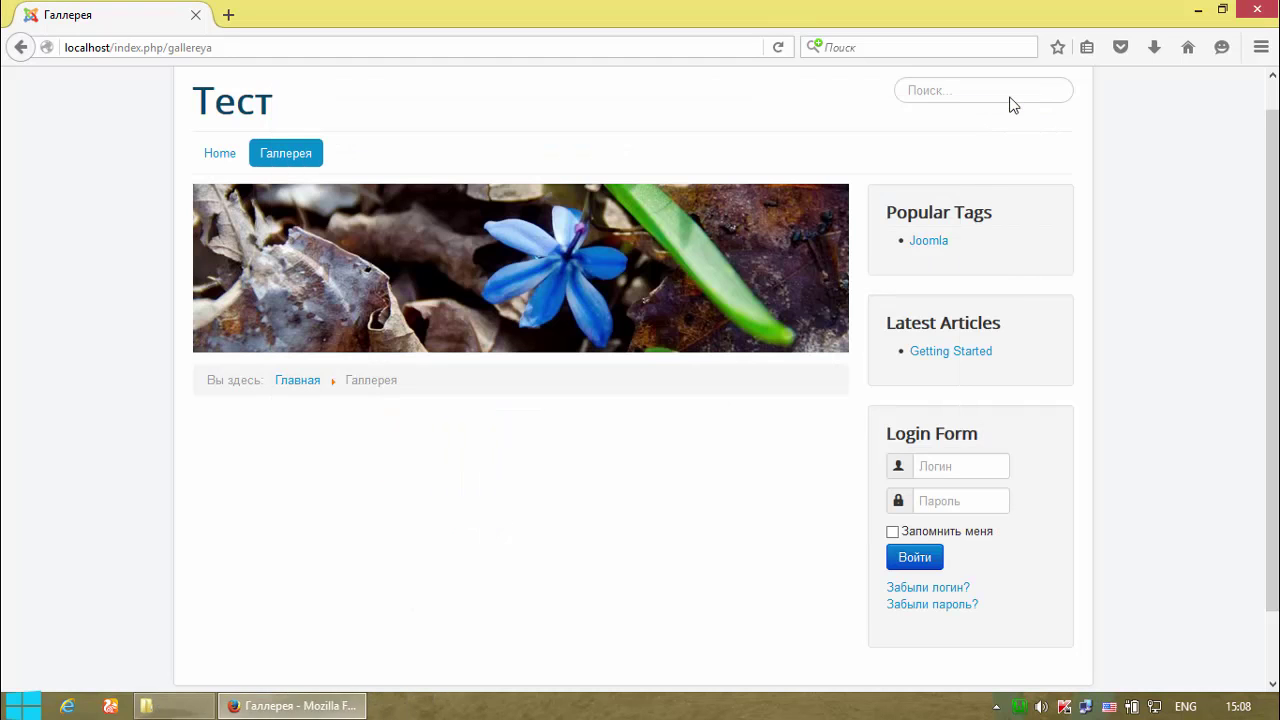